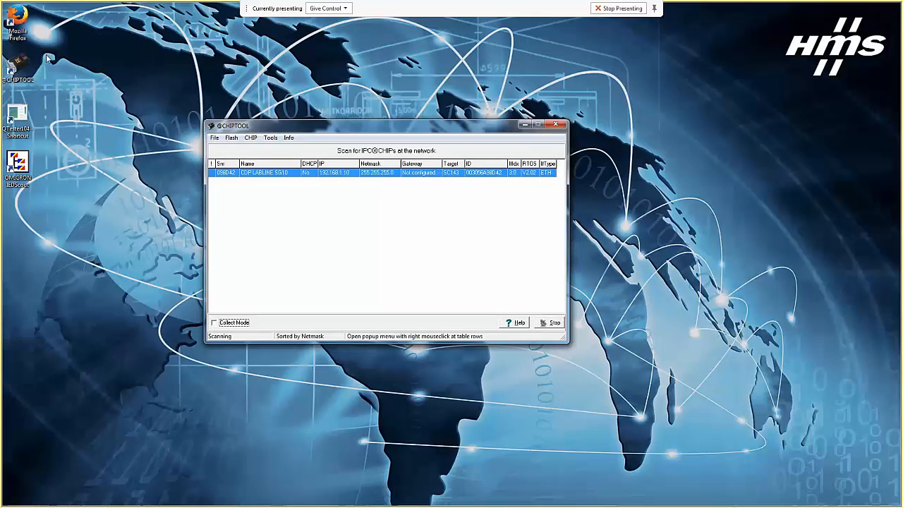
- Launch Firefox and load the gateway's web interface at 192.168.1.10
{"action": "double_click", "coordinate": [17, 17]}
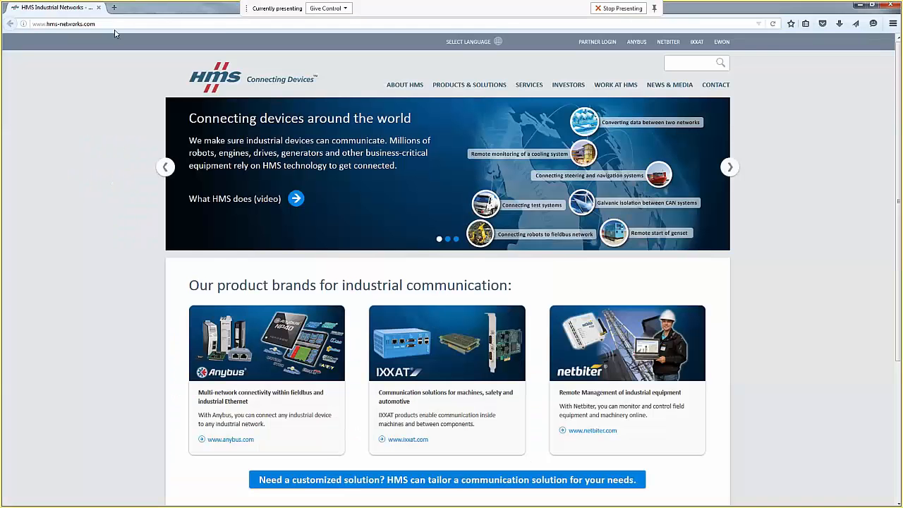
{"action": "left_click", "coordinate": [115, 24]}
{"action": "type", "text": "192"}
{"action": "key", "text": "Return"}
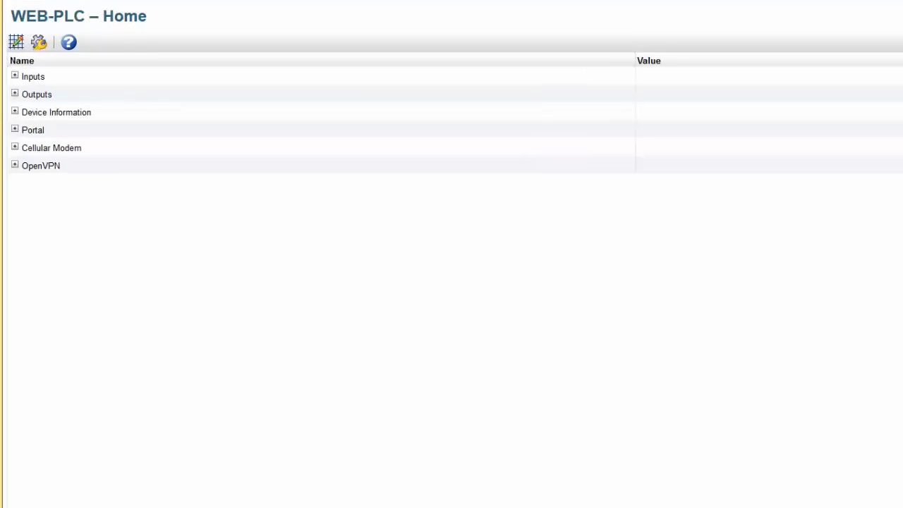
- Expand the Inputs, Outputs and Device Information entries, then request the gateway Settings login
{"action": "left_click", "coordinate": [15, 76]}
{"action": "left_click", "coordinate": [15, 282]}
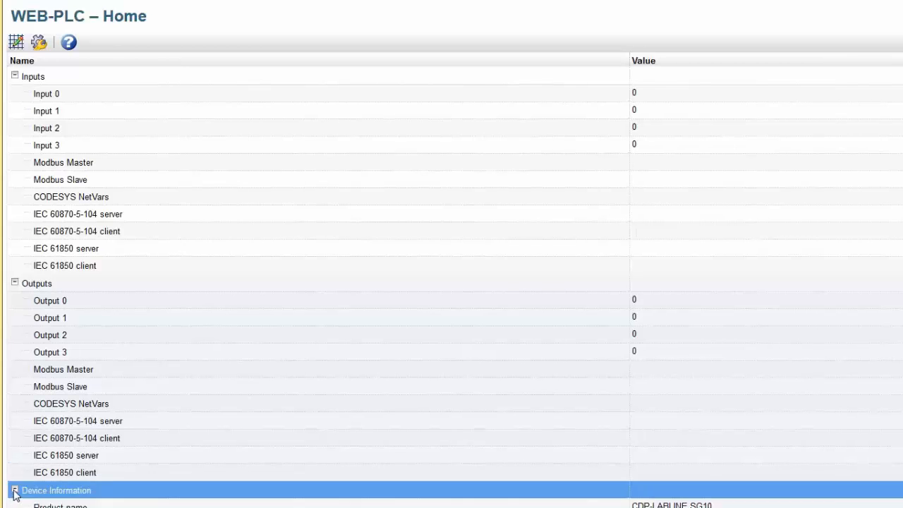
{"action": "left_click", "coordinate": [15, 490]}
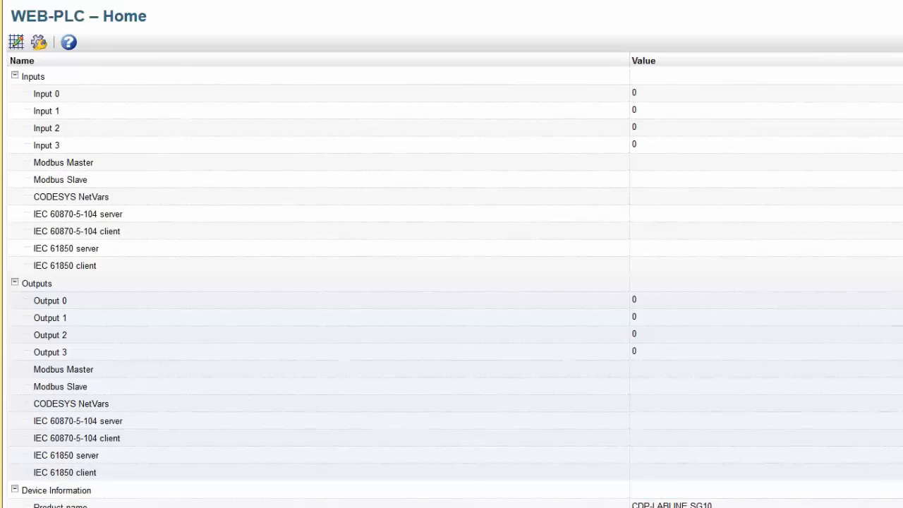
{"action": "left_click", "coordinate": [39, 44]}
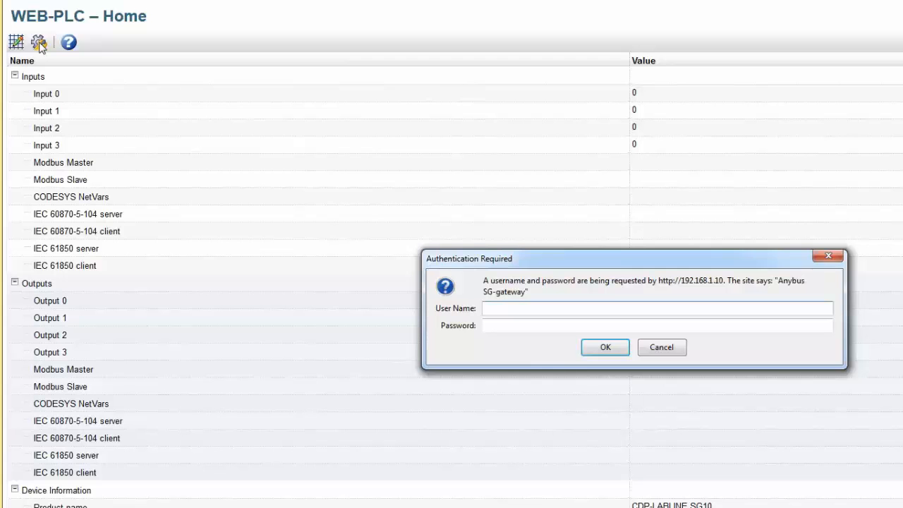
- Log in with the gateway's username and password to reach the Settings Event Log
{"action": "type", "text": "hms"}
{"action": "key", "text": "Tab"}
{"action": "type", "text": "hms"}
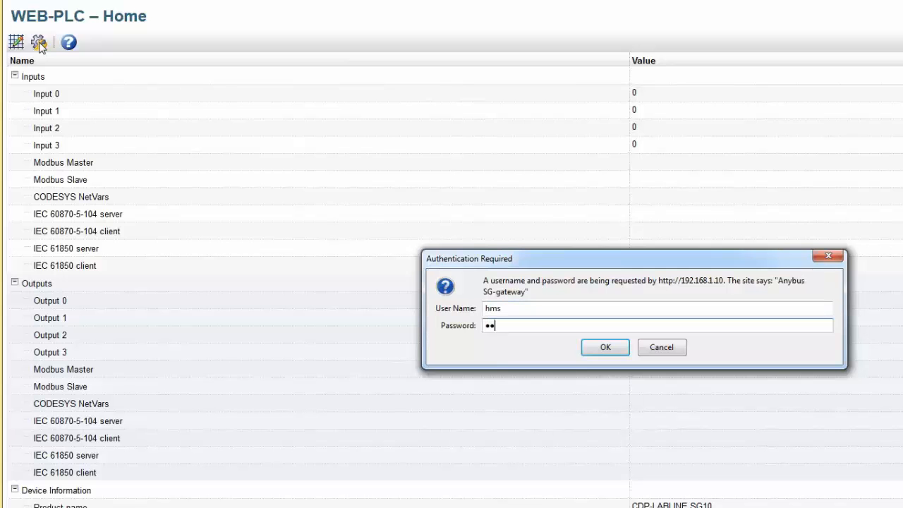
{"action": "left_click", "coordinate": [591, 352]}
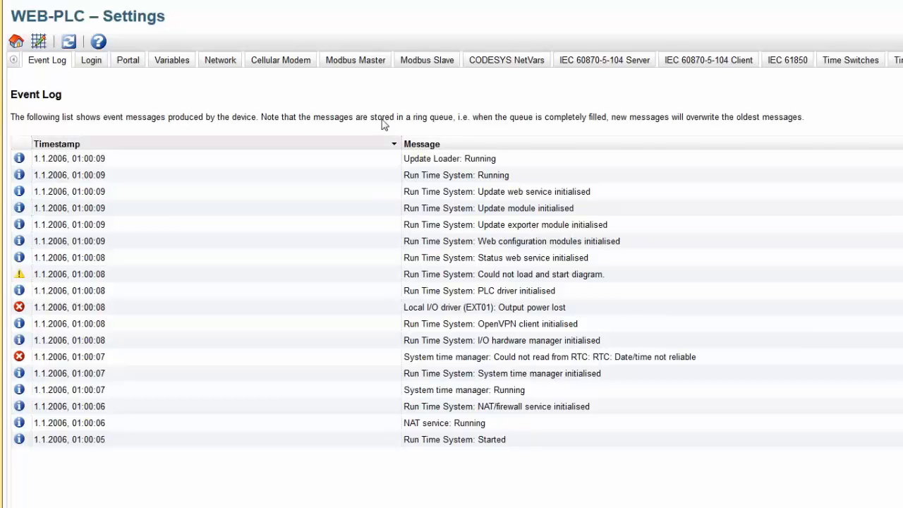
- Enable Modbus RTU master with RS485 mode, 9600 baud and no parity, 1 stop bit
{"action": "left_click", "coordinate": [350, 62]}
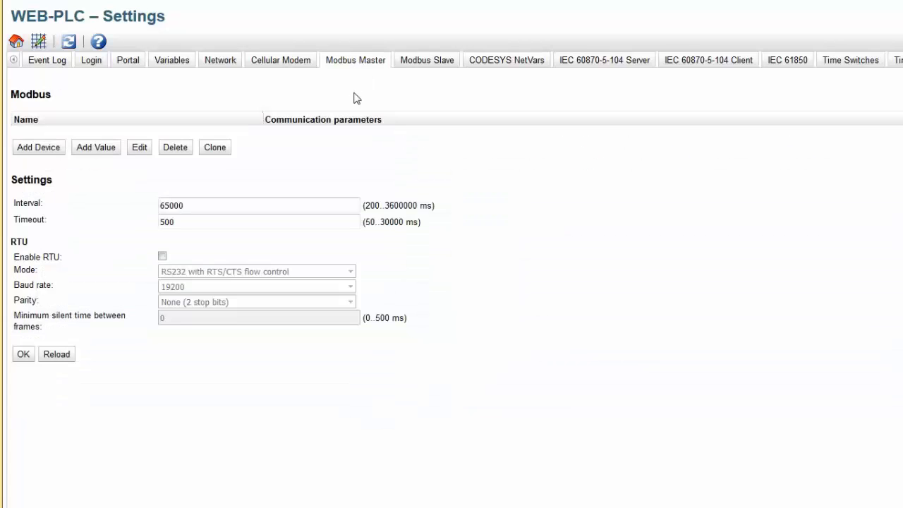
{"action": "left_click", "coordinate": [162, 256]}
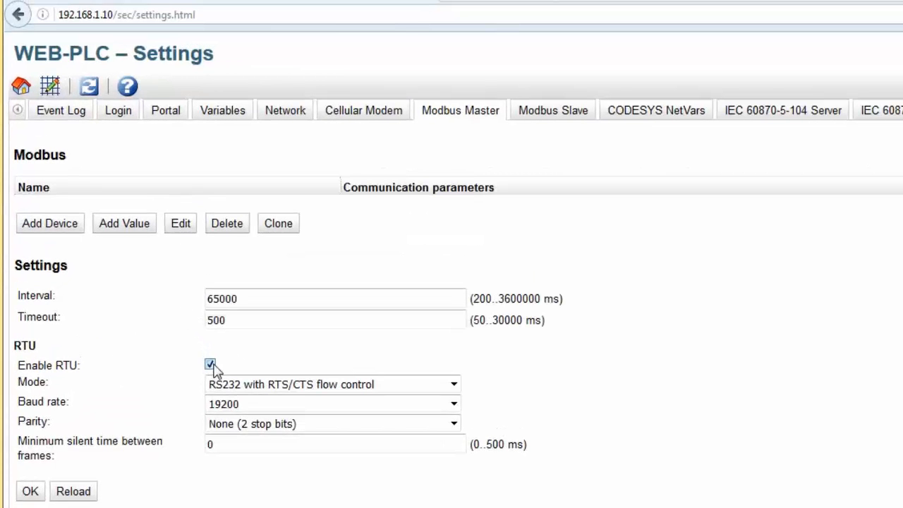
{"action": "left_click", "coordinate": [304, 386]}
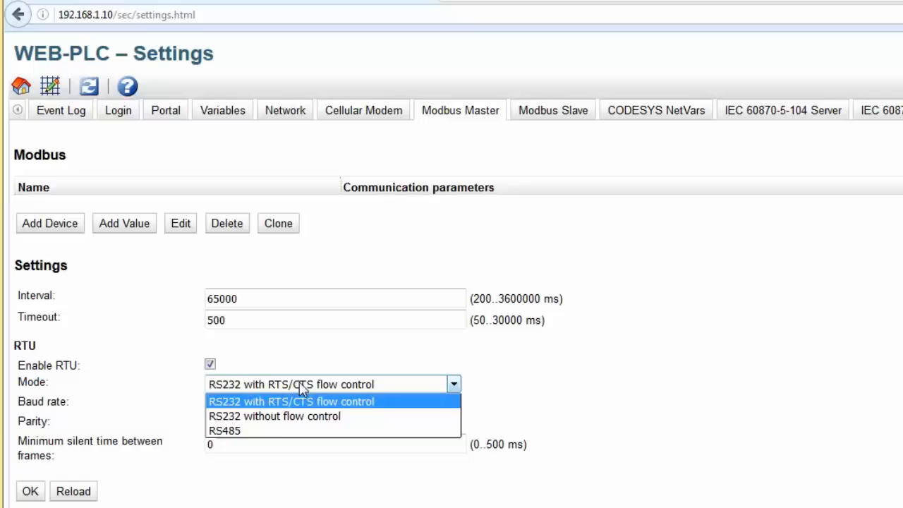
{"action": "left_click", "coordinate": [270, 432]}
{"action": "left_click", "coordinate": [374, 403]}
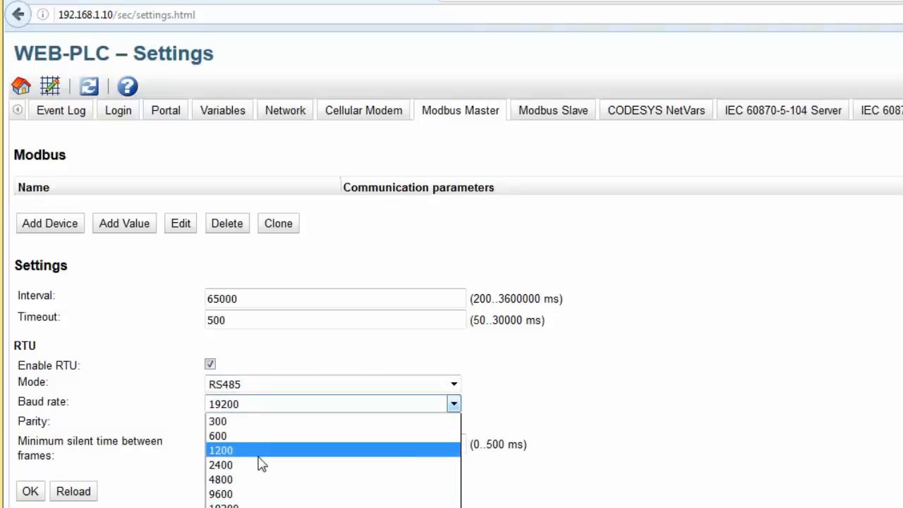
{"action": "left_click", "coordinate": [243, 496]}
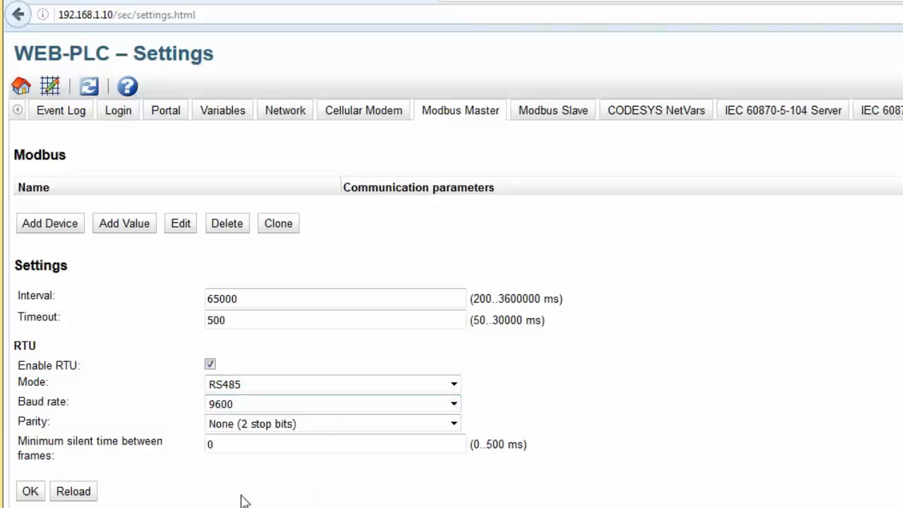
{"action": "left_click", "coordinate": [262, 426]}
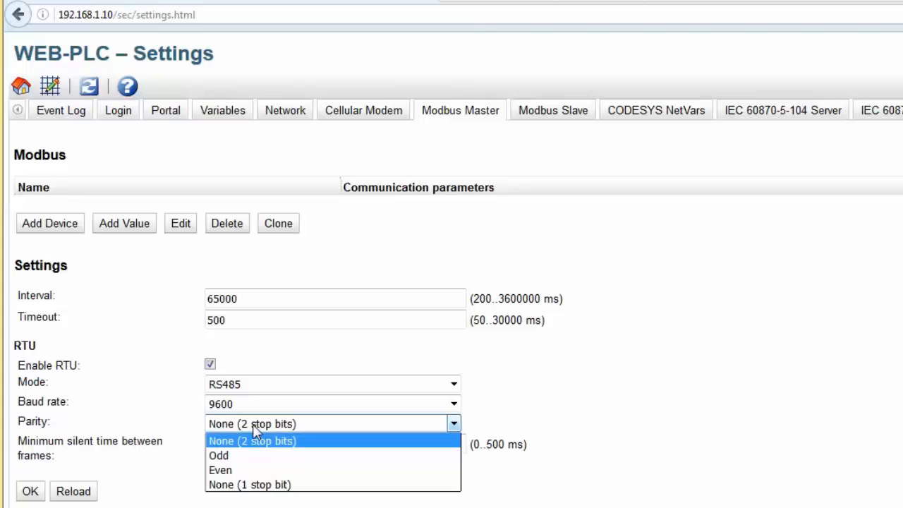
{"action": "left_click", "coordinate": [263, 486]}
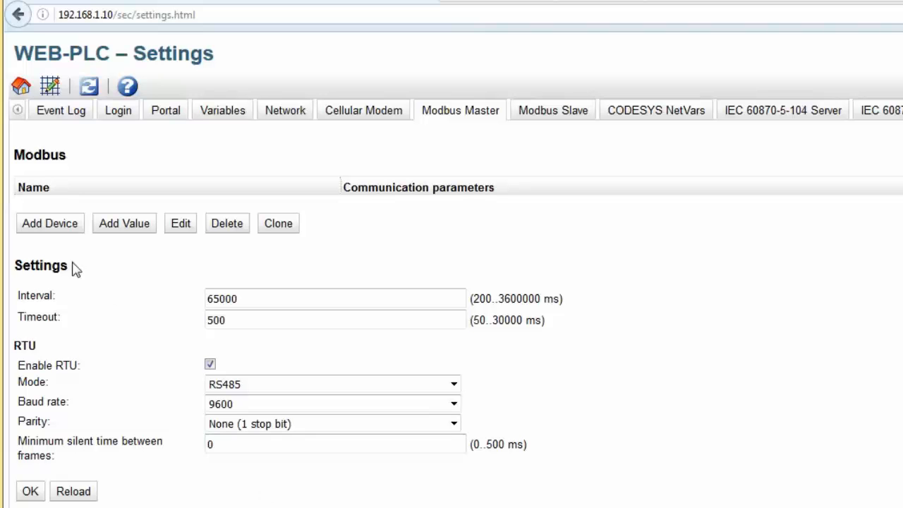
- Add an RTU device named IO_Extender at address 1 and expand it to its Inputs group
{"action": "left_click", "coordinate": [55, 221]}
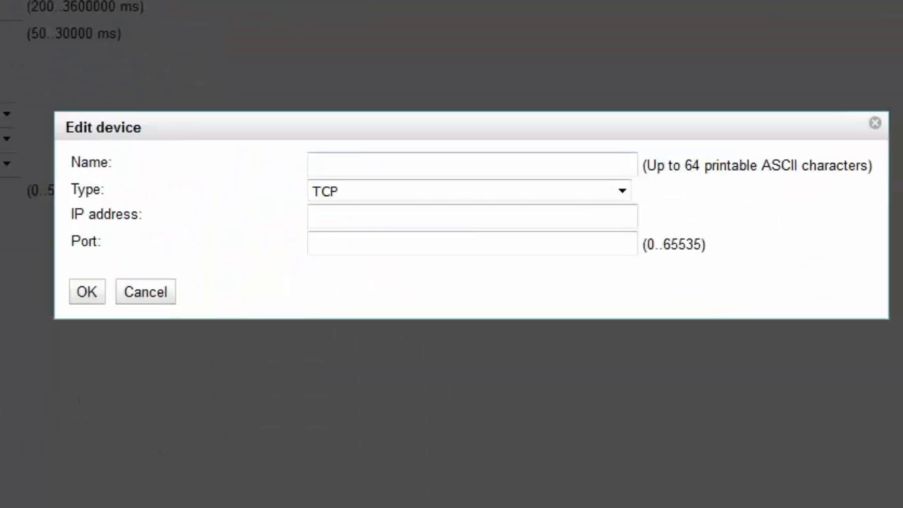
{"action": "type", "text": "IO"}
{"action": "left_click", "coordinate": [371, 189]}
{"action": "left_click", "coordinate": [365, 193]}
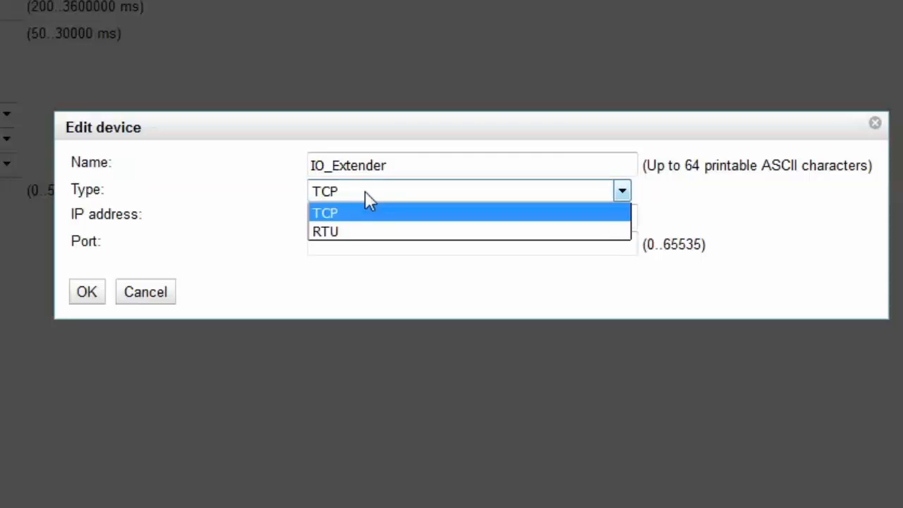
{"action": "left_click", "coordinate": [363, 236]}
{"action": "left_click", "coordinate": [348, 218]}
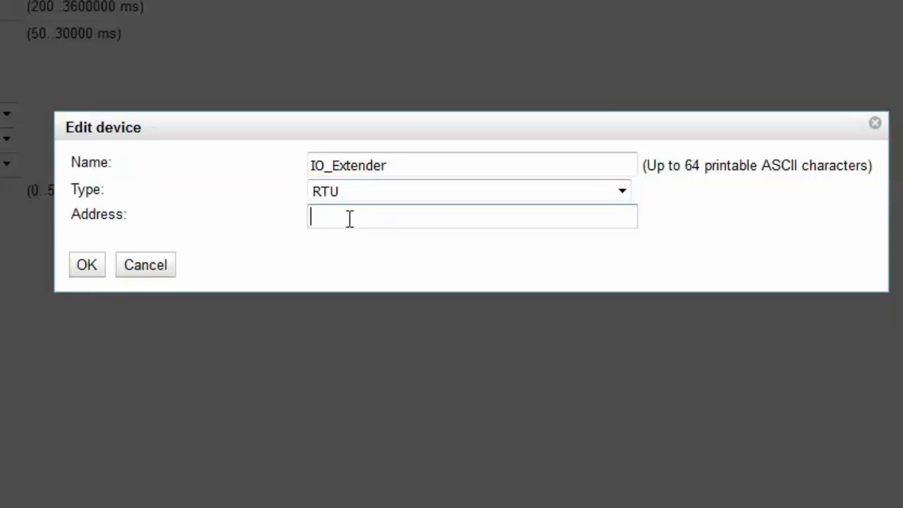
{"action": "type", "text": "1"}
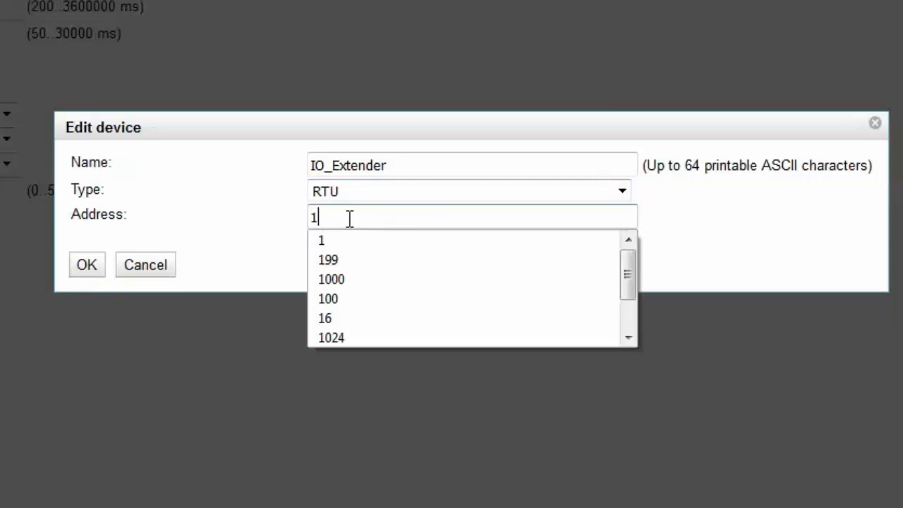
{"action": "left_click", "coordinate": [96, 268]}
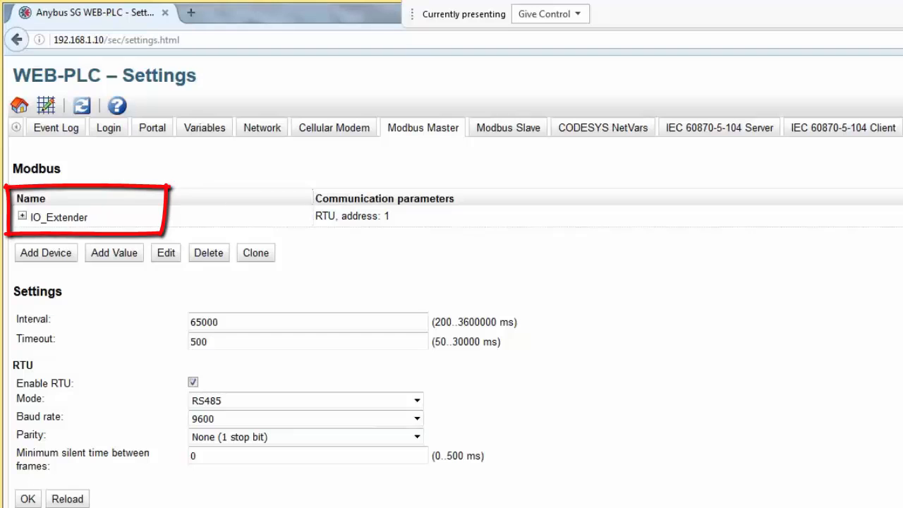
{"action": "left_click", "coordinate": [23, 216]}
{"action": "left_click", "coordinate": [38, 239]}
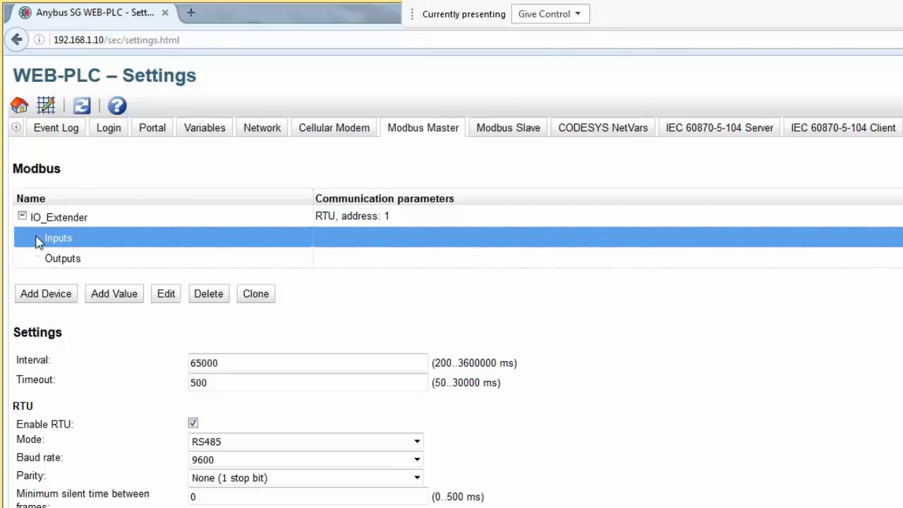
- Add a DI1 input with start address 0 and quantity 1, then expand Inputs
{"action": "left_click", "coordinate": [125, 301]}
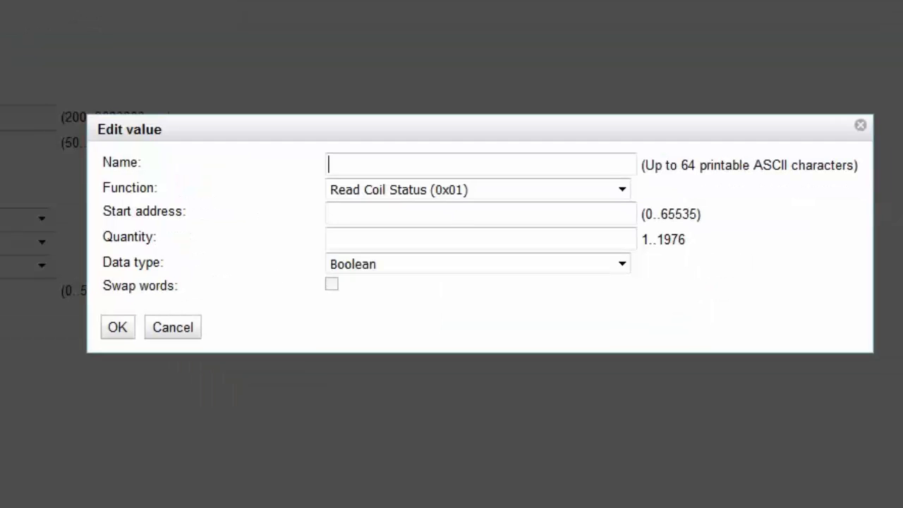
{"action": "type", "text": "DI1"}
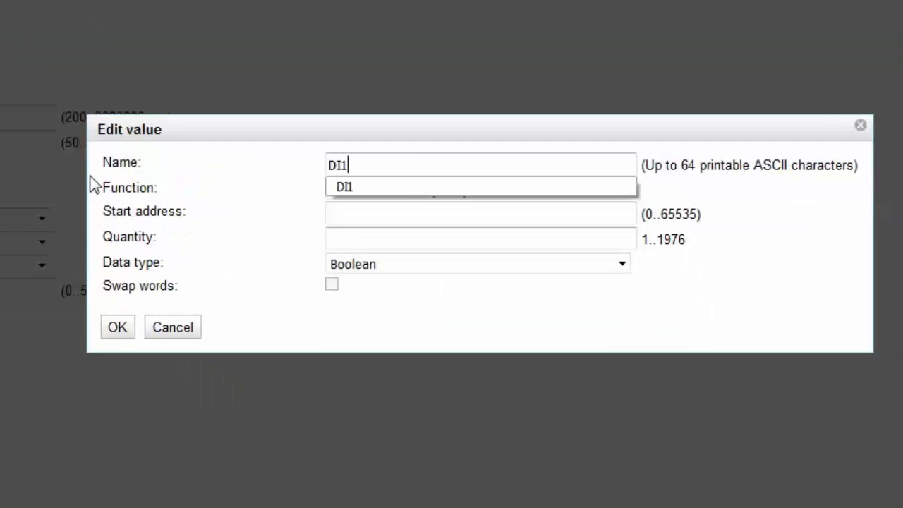
{"action": "left_click", "coordinate": [354, 190]}
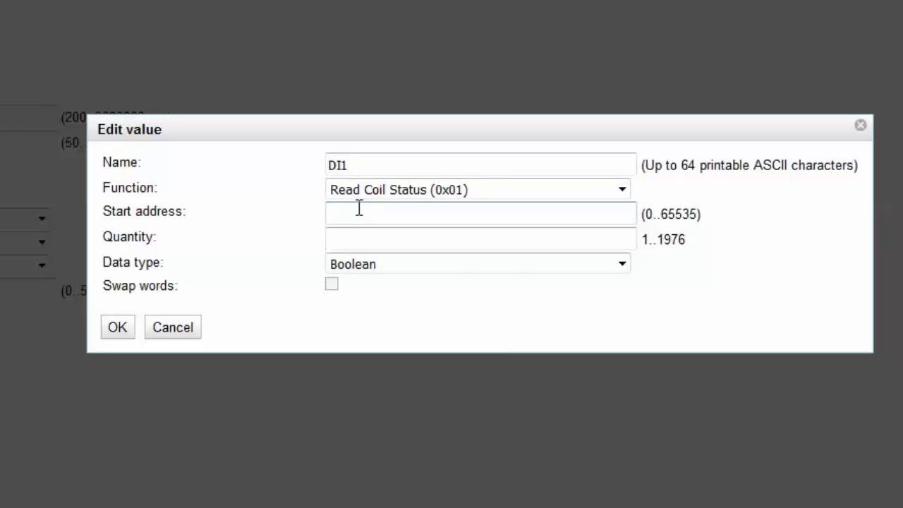
{"action": "left_click", "coordinate": [358, 205]}
{"action": "type", "text": "0"}
{"action": "left_click", "coordinate": [355, 237]}
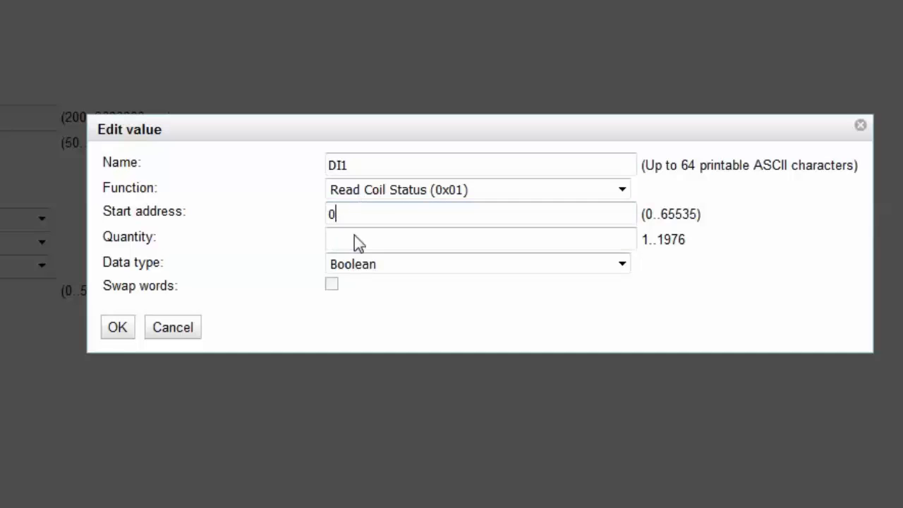
{"action": "left_click", "coordinate": [356, 239]}
{"action": "type", "text": "1"}
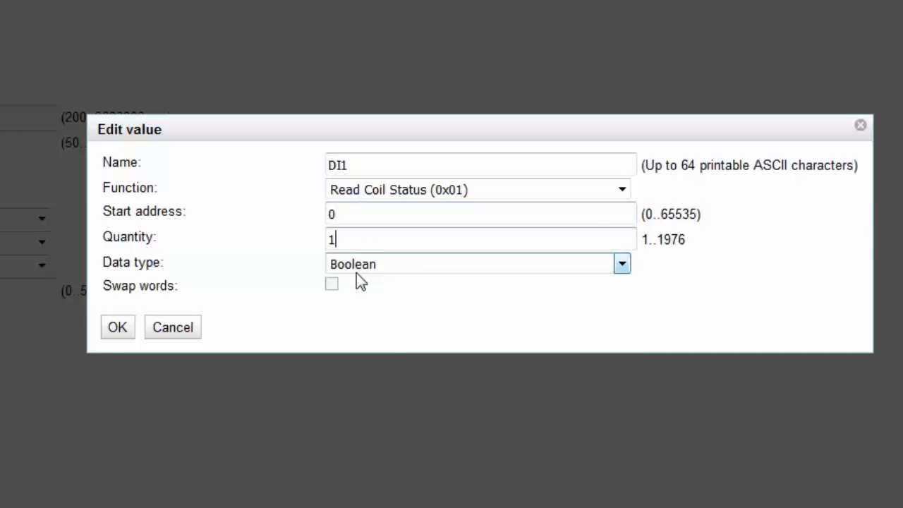
{"action": "left_click", "coordinate": [117, 329]}
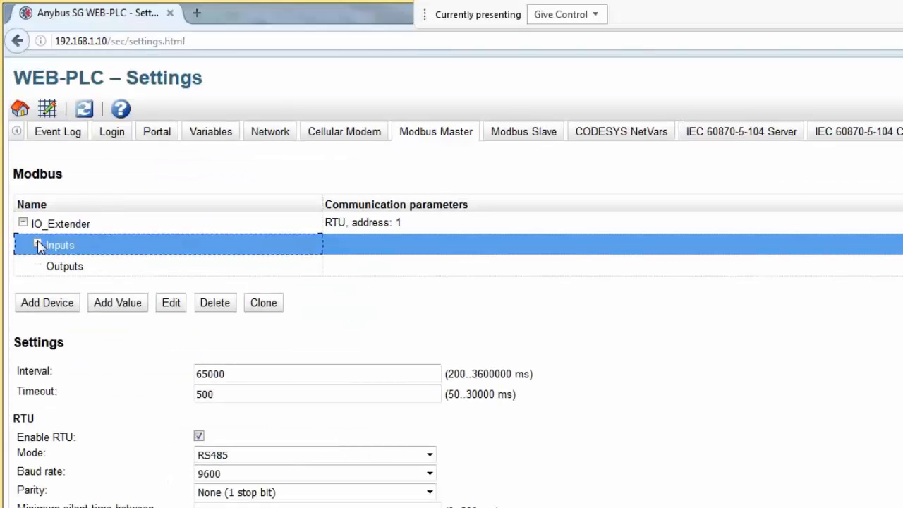
{"action": "left_click", "coordinate": [37, 245]}
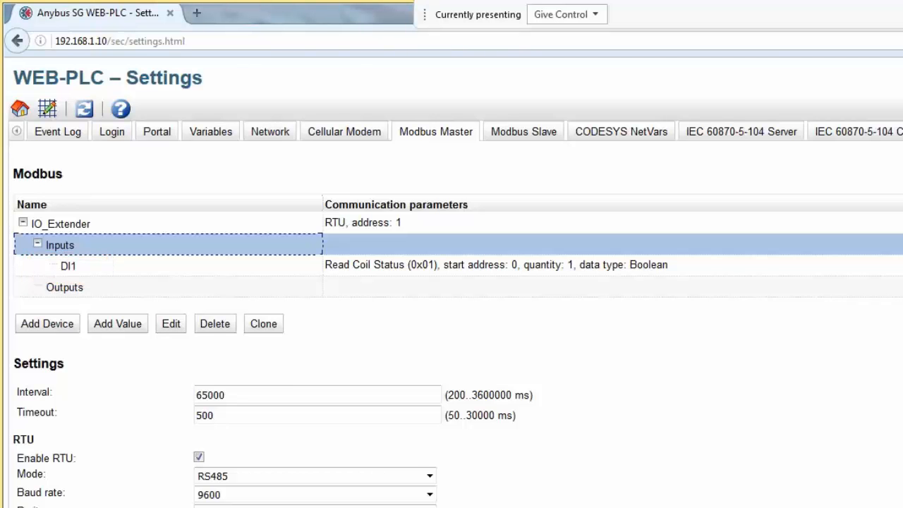
- Clone DI1 into a DI2 input reading coil status at start address 1
{"action": "left_click", "coordinate": [98, 268]}
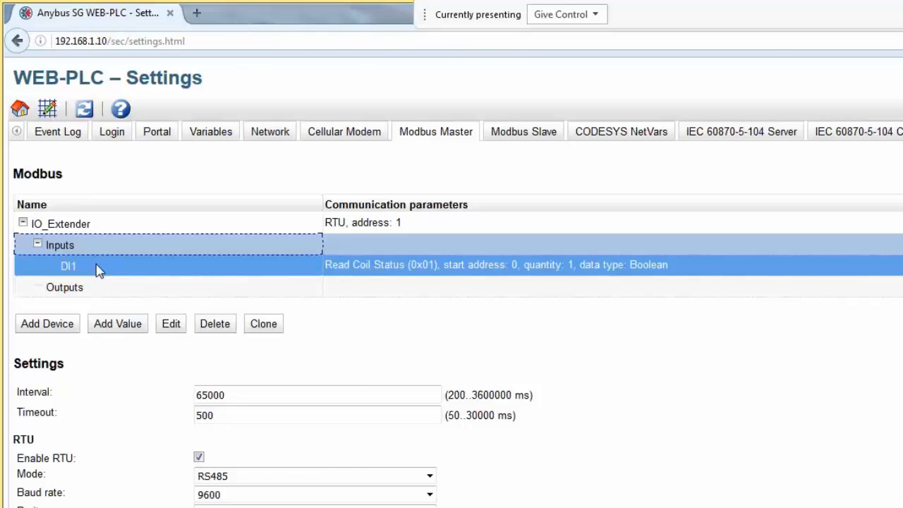
{"action": "left_click", "coordinate": [264, 325]}
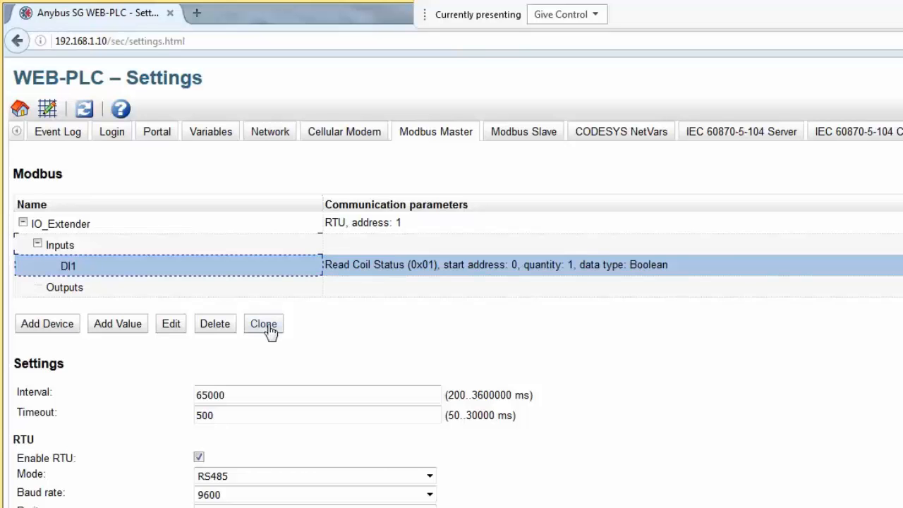
{"action": "left_click", "coordinate": [164, 284]}
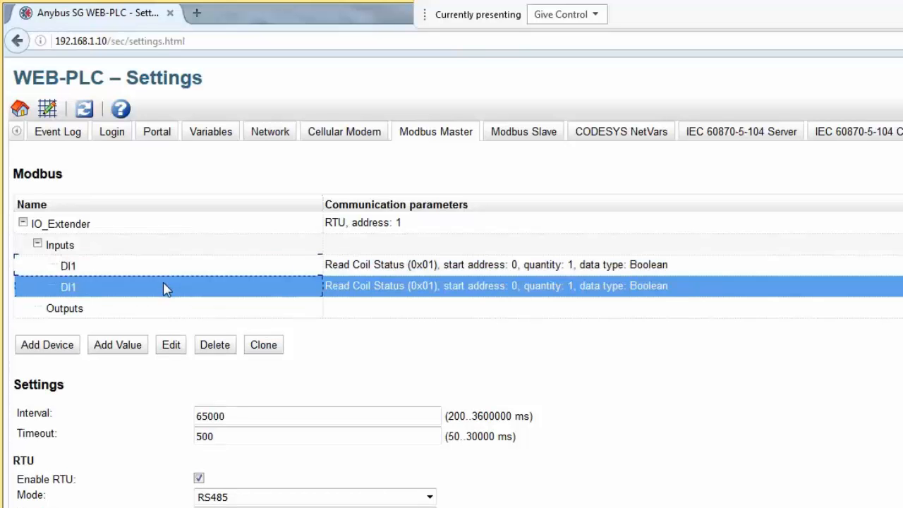
{"action": "left_click", "coordinate": [171, 344]}
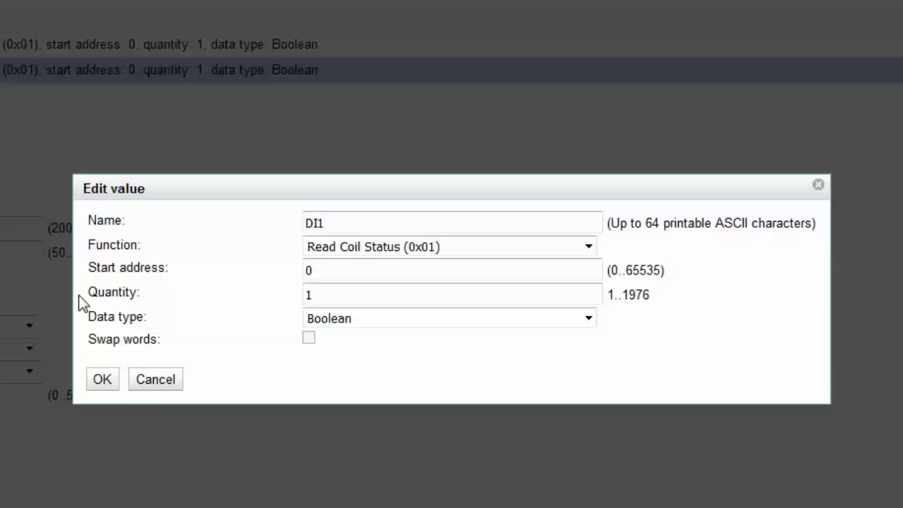
{"action": "key", "text": "BackSpace"}
{"action": "type", "text": "2"}
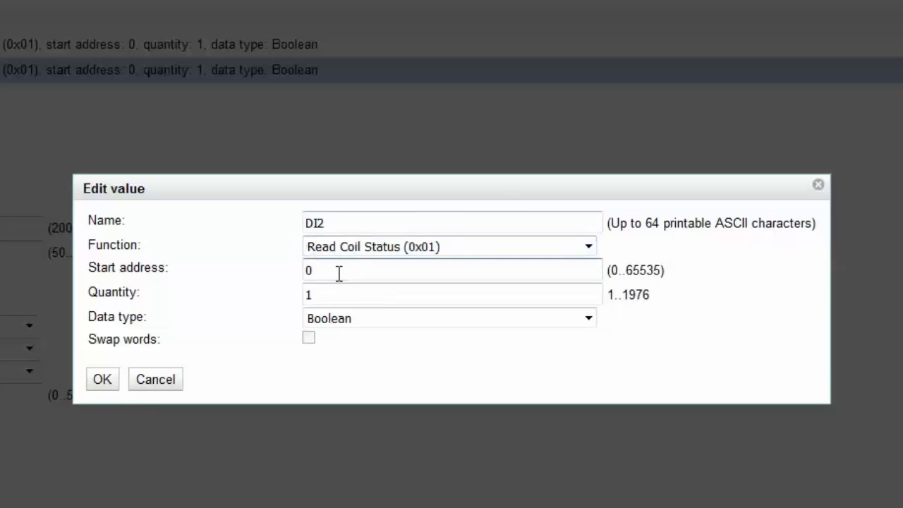
{"action": "double_click", "coordinate": [308, 270]}
{"action": "type", "text": "1"}
{"action": "left_click", "coordinate": [257, 270]}
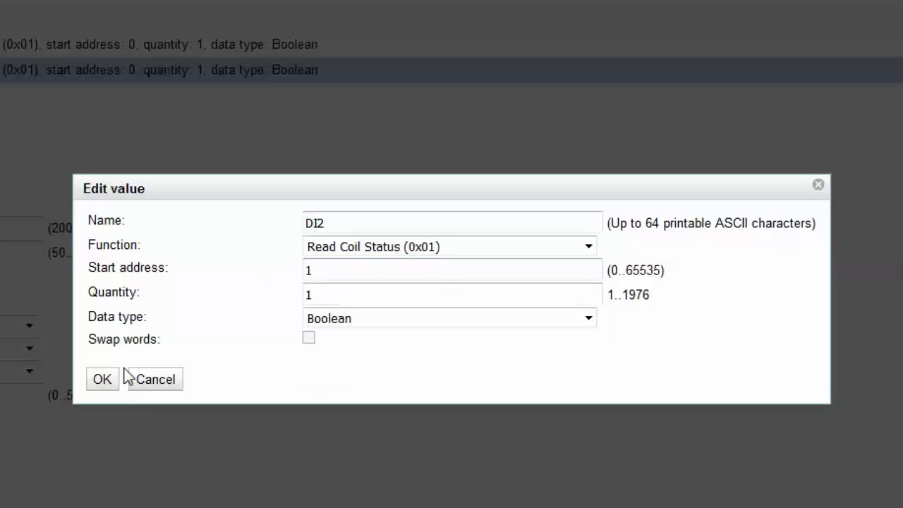
{"action": "left_click", "coordinate": [102, 380]}
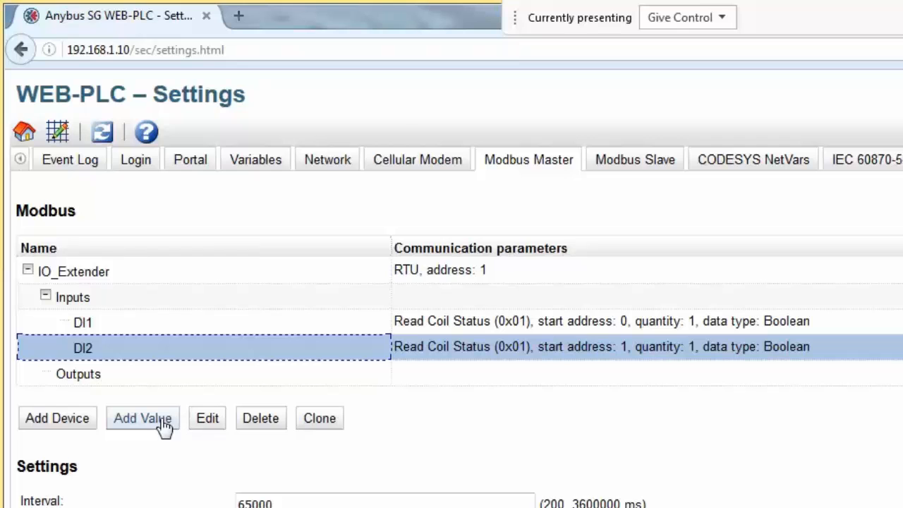
{"action": "left_click", "coordinate": [174, 424]}
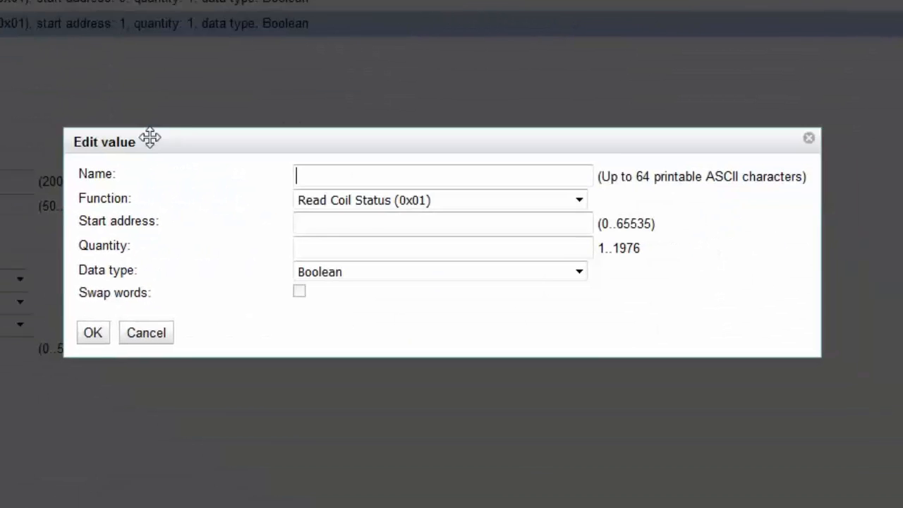
- Create AI1 using Read Analog Inputs (0x04) at start address 5, quantity 1
{"action": "type", "text": "AI1"}
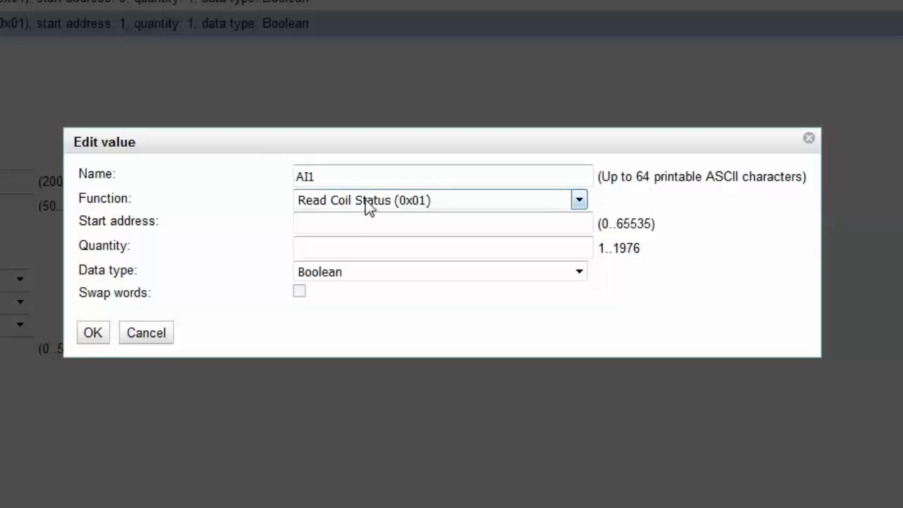
{"action": "left_click", "coordinate": [365, 205]}
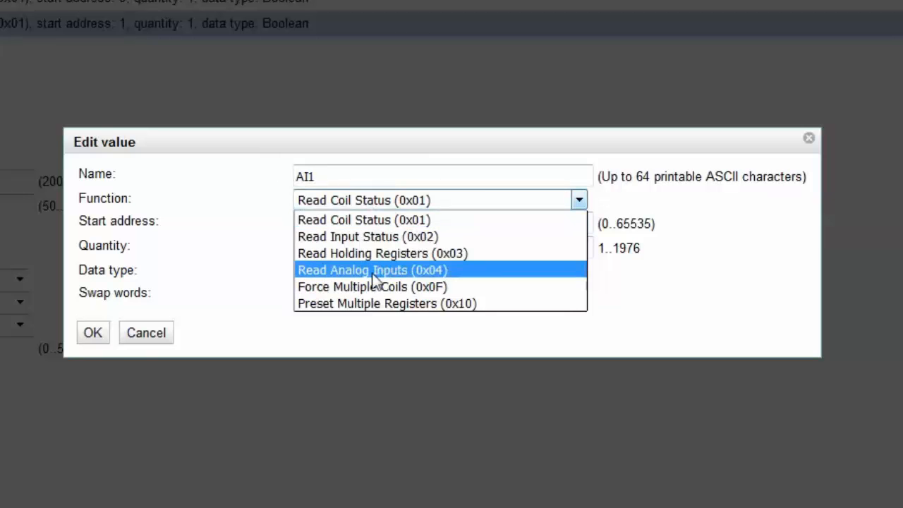
{"action": "left_click", "coordinate": [372, 269]}
{"action": "left_click", "coordinate": [349, 223]}
{"action": "type", "text": "5"}
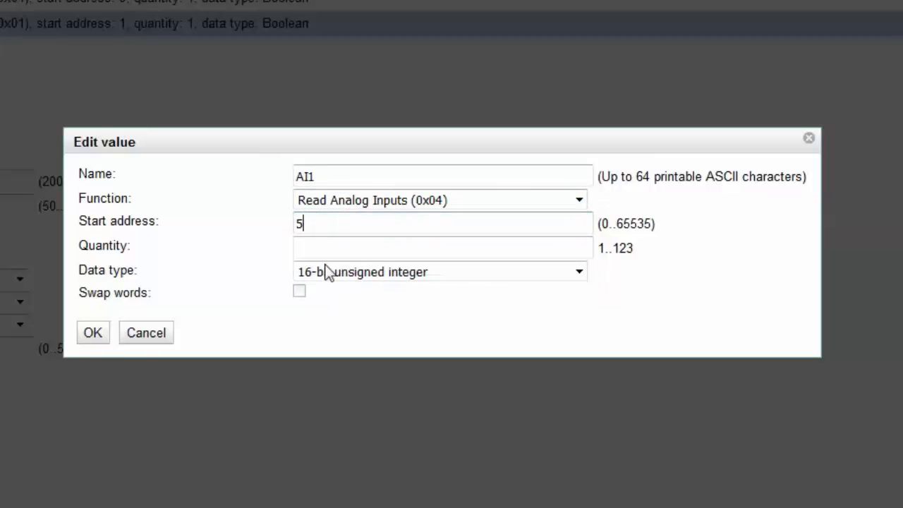
{"action": "left_click", "coordinate": [328, 247]}
{"action": "type", "text": "1"}
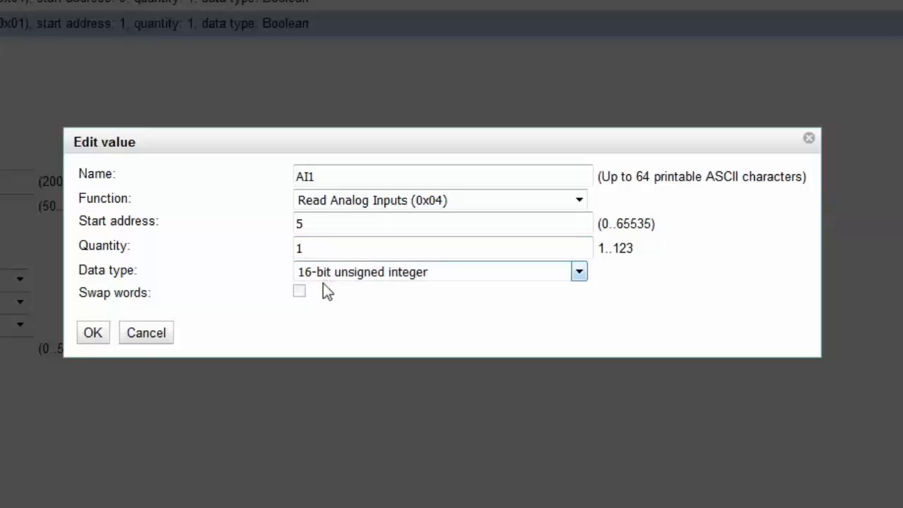
{"action": "left_click", "coordinate": [92, 332]}
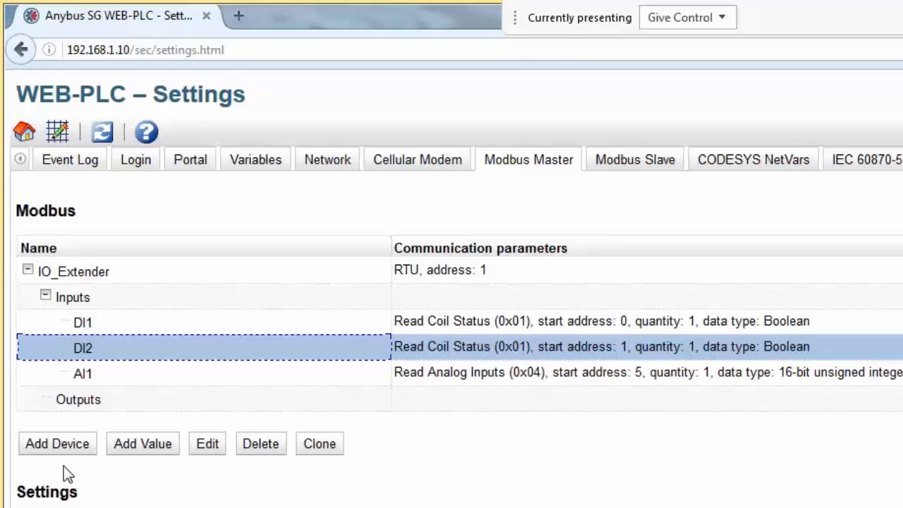
- Add a DO1 value under Outputs using the Force Multiple Coils (0x0F) function
{"action": "left_click", "coordinate": [79, 407]}
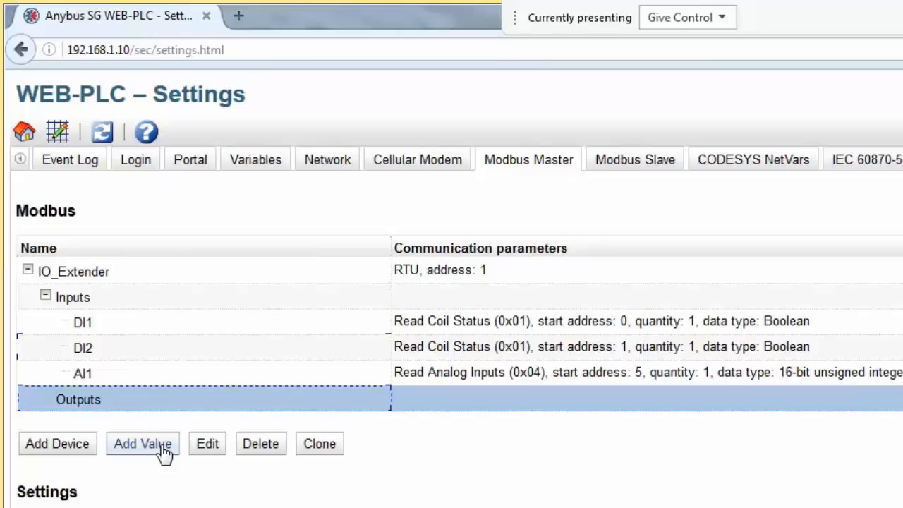
{"action": "left_click", "coordinate": [162, 448]}
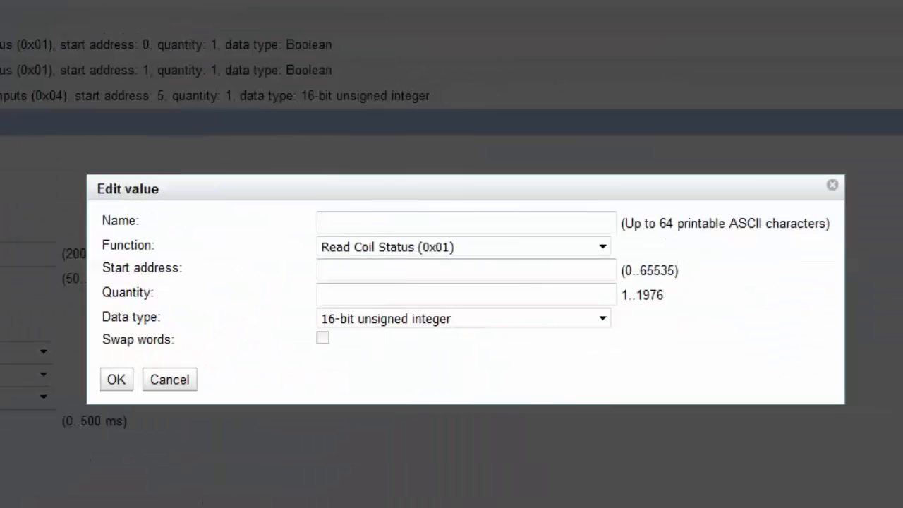
{"action": "type", "text": "DO1"}
{"action": "left_click", "coordinate": [397, 245]}
{"action": "left_click", "coordinate": [397, 247]}
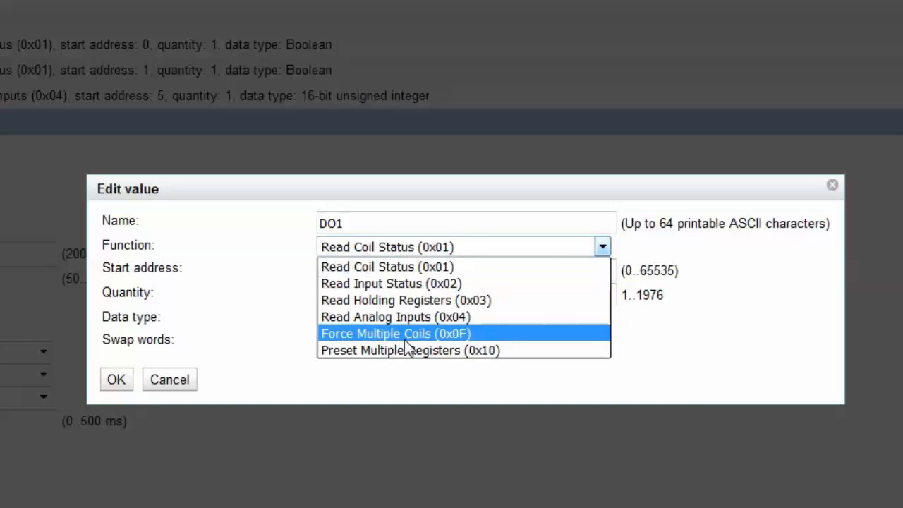
{"action": "left_click", "coordinate": [405, 337]}
- Give DO1 start address 16, quantity 1 and Boolean data type, and save it
{"action": "left_click", "coordinate": [383, 272]}
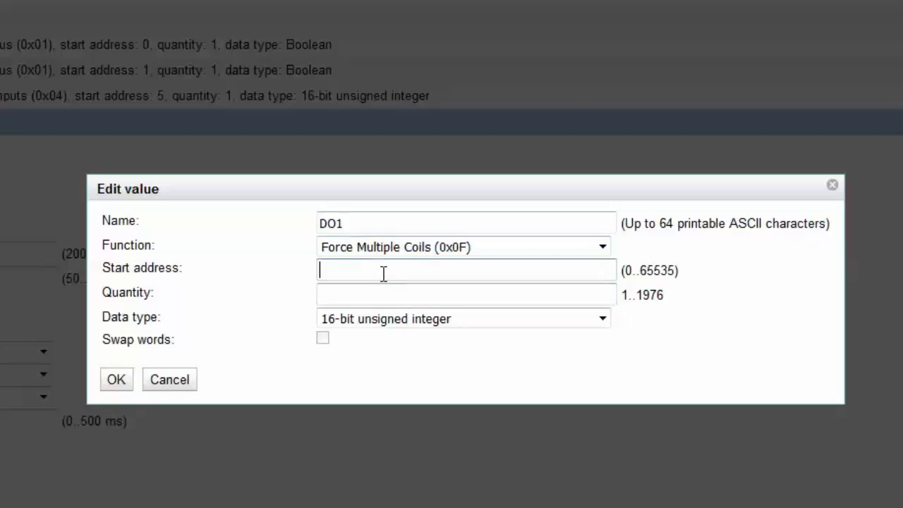
{"action": "type", "text": "16"}
{"action": "left_click", "coordinate": [376, 286]}
{"action": "left_click", "coordinate": [369, 302]}
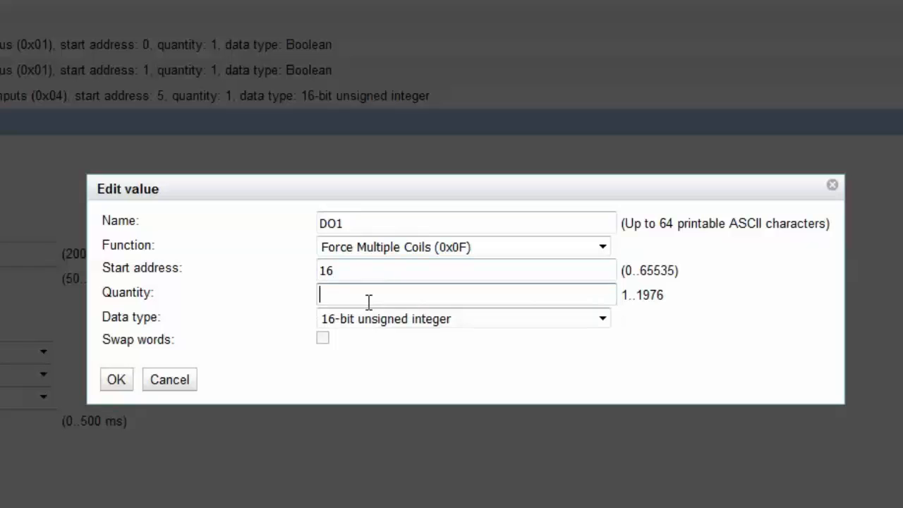
{"action": "type", "text": "1"}
{"action": "left_click", "coordinate": [370, 313]}
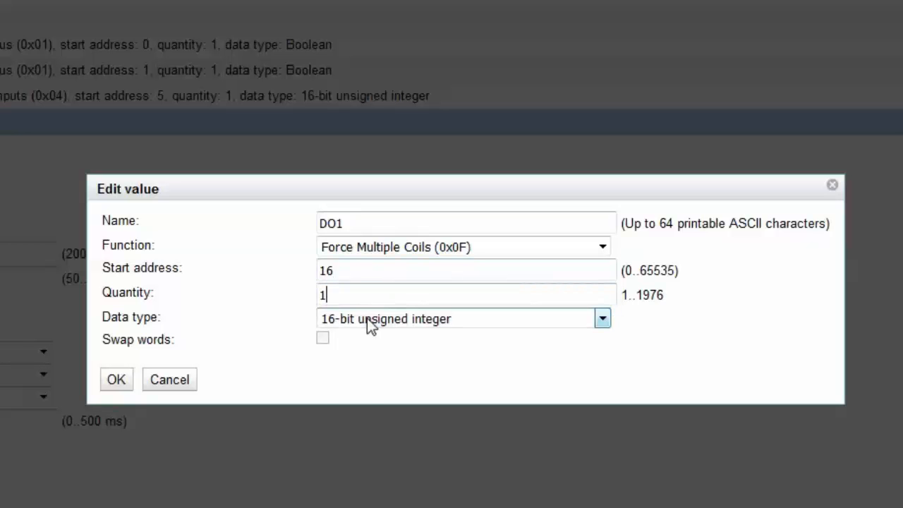
{"action": "left_click", "coordinate": [371, 326]}
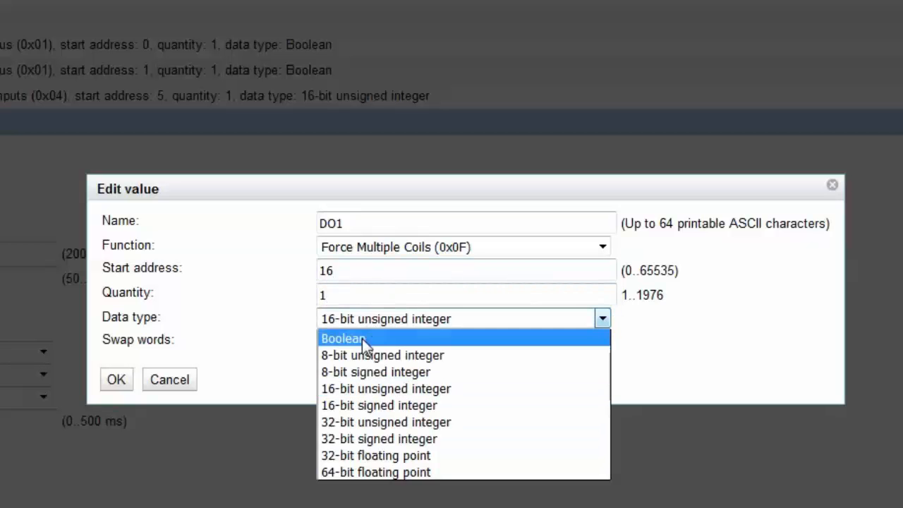
{"action": "left_click", "coordinate": [362, 338]}
{"action": "left_click", "coordinate": [122, 383]}
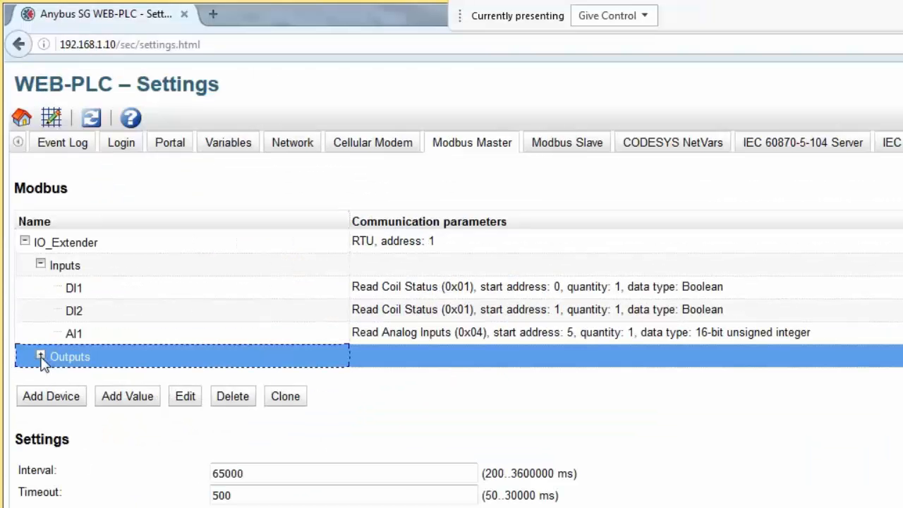
- Clone DO1 into DO2 and change its start address from 16 to 17
{"action": "left_click", "coordinate": [41, 356]}
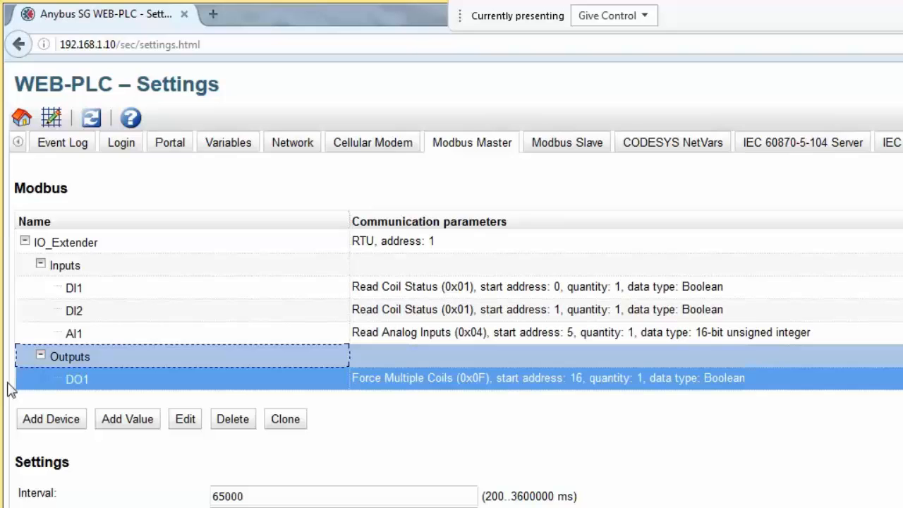
{"action": "left_click", "coordinate": [10, 382]}
{"action": "left_click", "coordinate": [283, 419]}
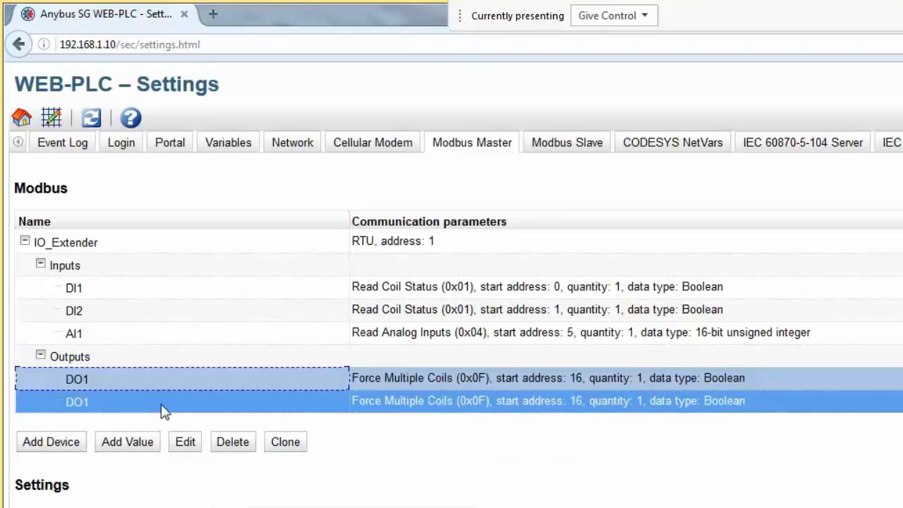
{"action": "left_click", "coordinate": [183, 440]}
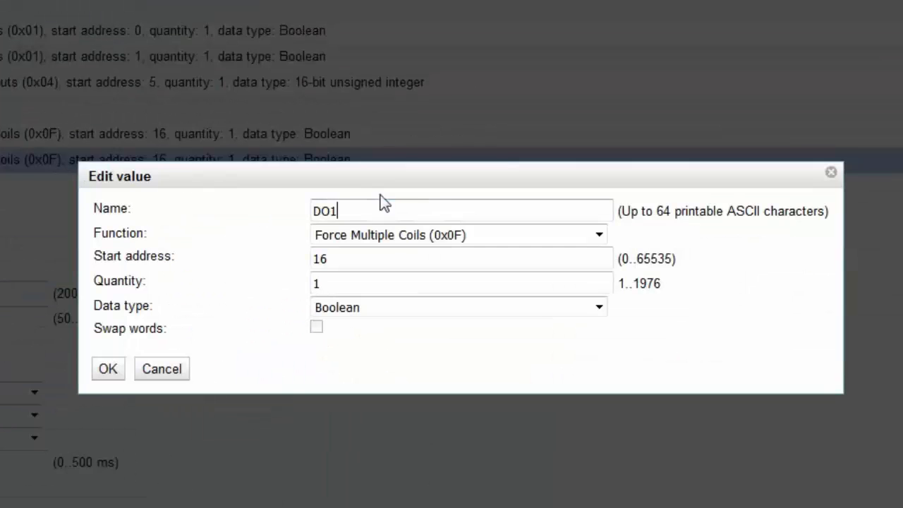
{"action": "key", "text": "BackSpace"}
{"action": "type", "text": "2"}
{"action": "left_click", "coordinate": [396, 268]}
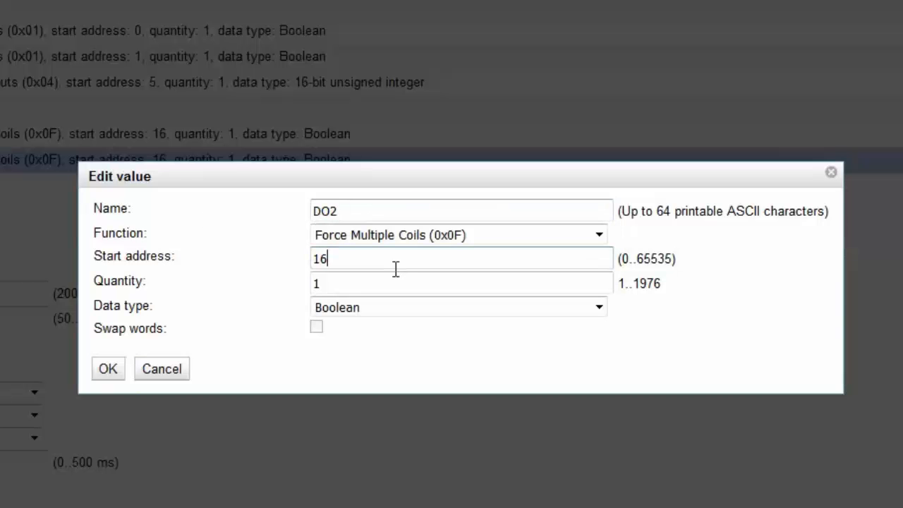
{"action": "key", "text": "BackSpace"}
{"action": "type", "text": "7"}
{"action": "left_click", "coordinate": [107, 369]}
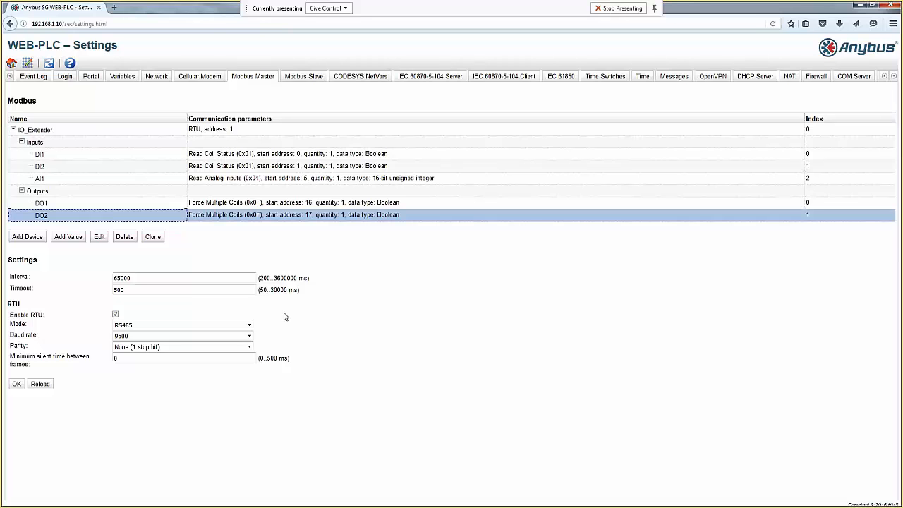
- Store the Modbus Master device list and settings, then reboot the device and confirm
{"action": "left_click", "coordinate": [16, 383]}
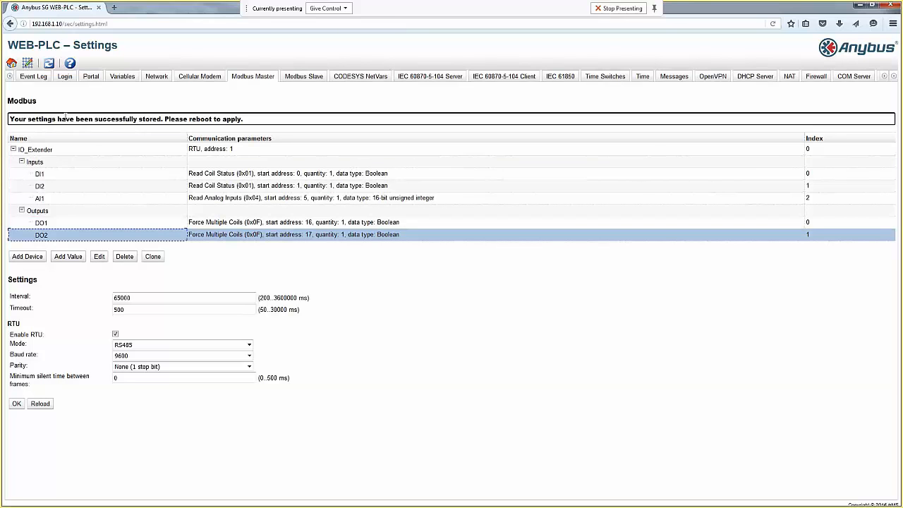
{"action": "left_click", "coordinate": [49, 64]}
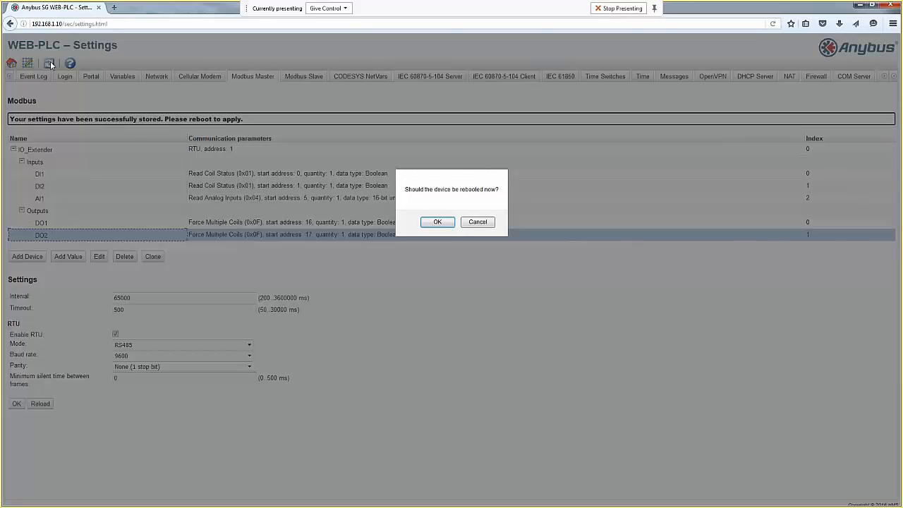
{"action": "left_click", "coordinate": [435, 222]}
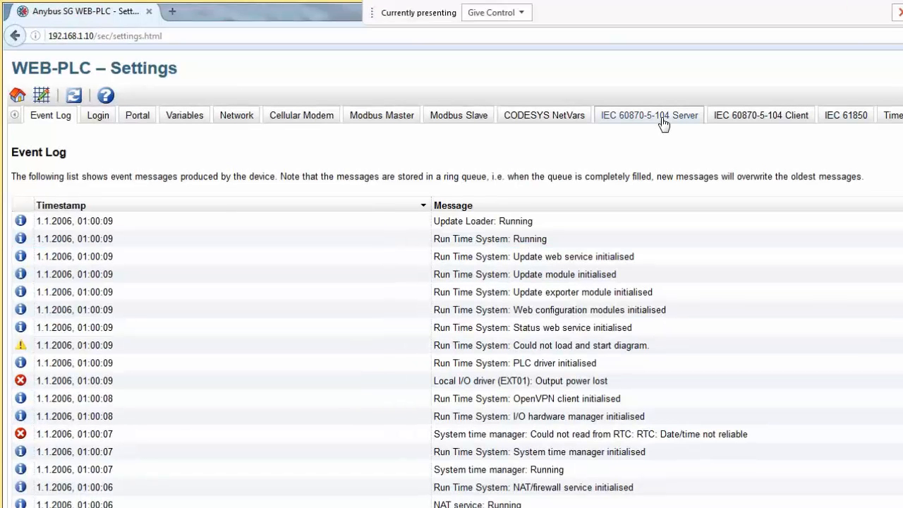
- Add a Power value to the IEC 60870-5-104 server with Type ID 9 (normalized measured value)
{"action": "left_click", "coordinate": [662, 118]}
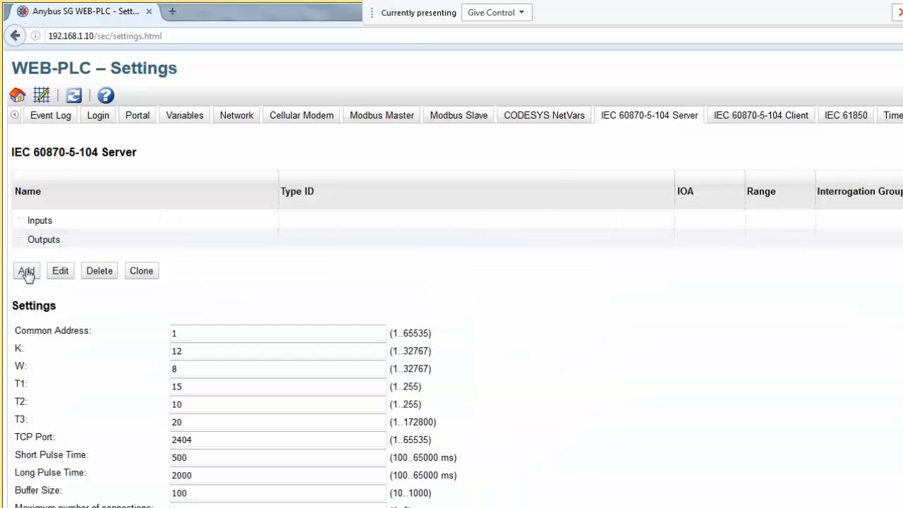
{"action": "left_click", "coordinate": [26, 272]}
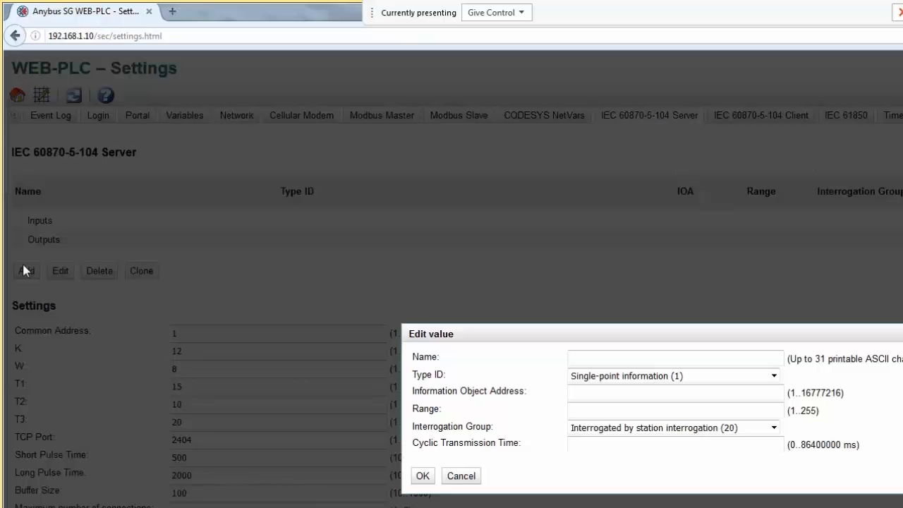
{"action": "type", "text": "Po"}
{"action": "key", "text": "Down"}
{"action": "key", "text": "Return"}
{"action": "left_click", "coordinate": [773, 375]}
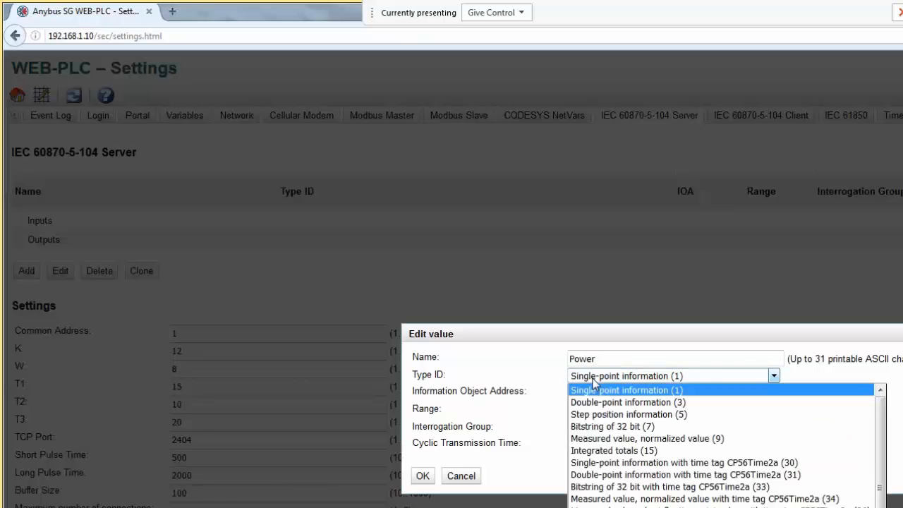
{"action": "left_click", "coordinate": [641, 437]}
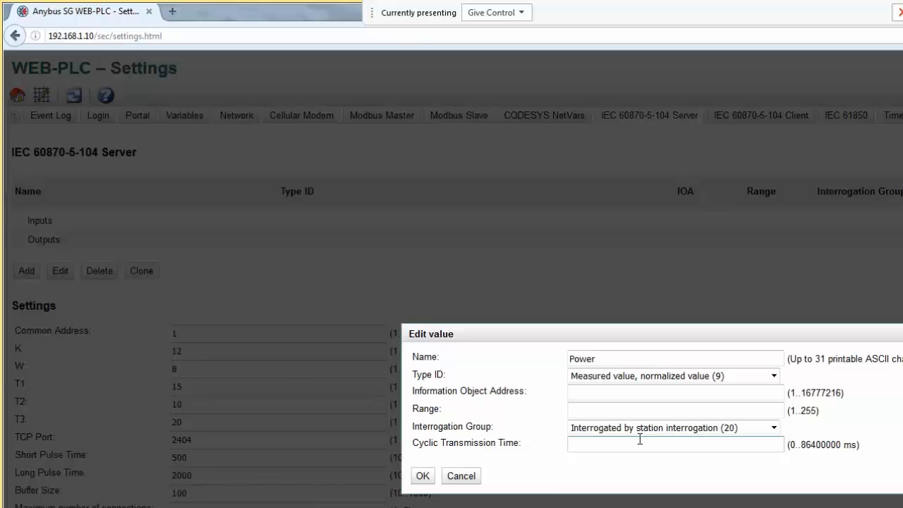
- Give the Power value IOA 1, Range 1 and cyclic time 1000, and confirm it
{"action": "left_click", "coordinate": [629, 393]}
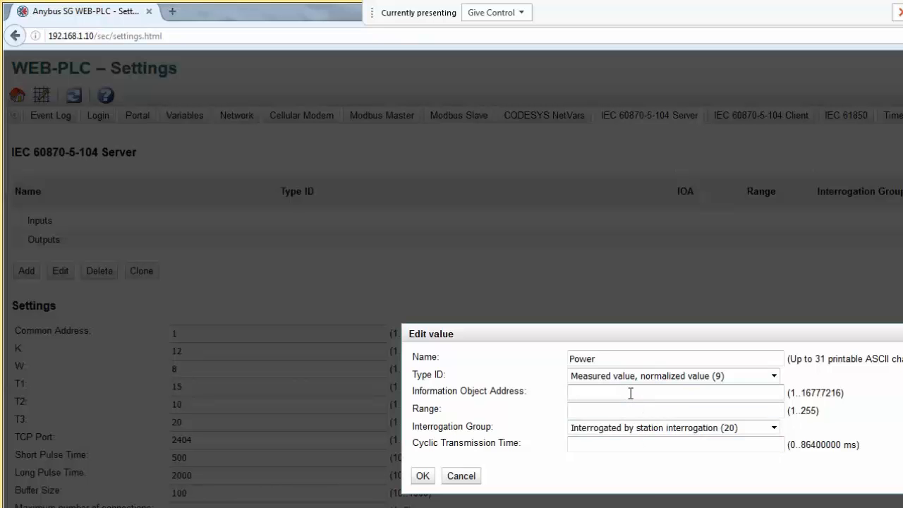
{"action": "type", "text": "1"}
{"action": "left_click", "coordinate": [619, 406]}
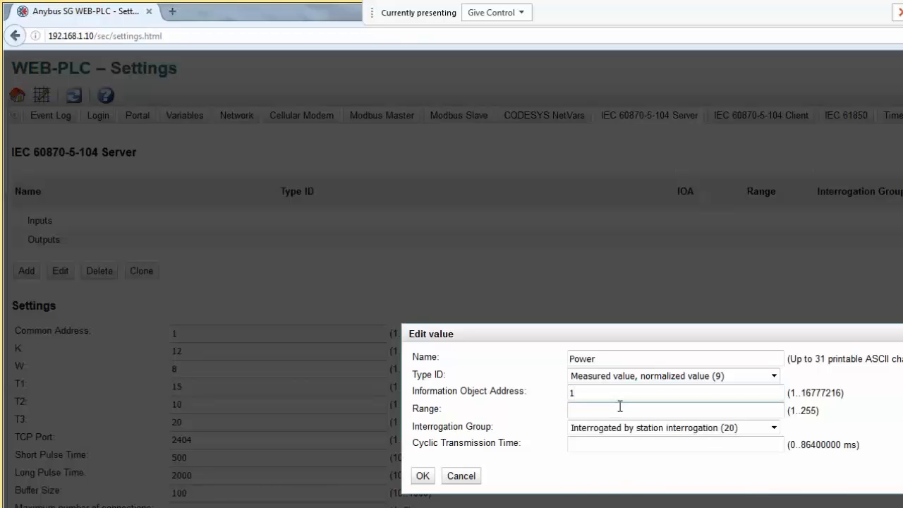
{"action": "left_click", "coordinate": [617, 410]}
{"action": "left_click", "coordinate": [616, 422]}
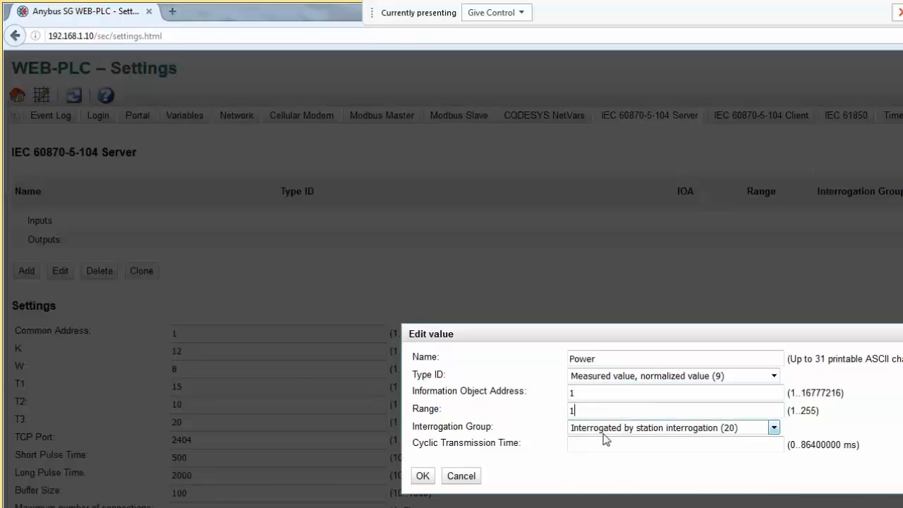
{"action": "left_click", "coordinate": [597, 443]}
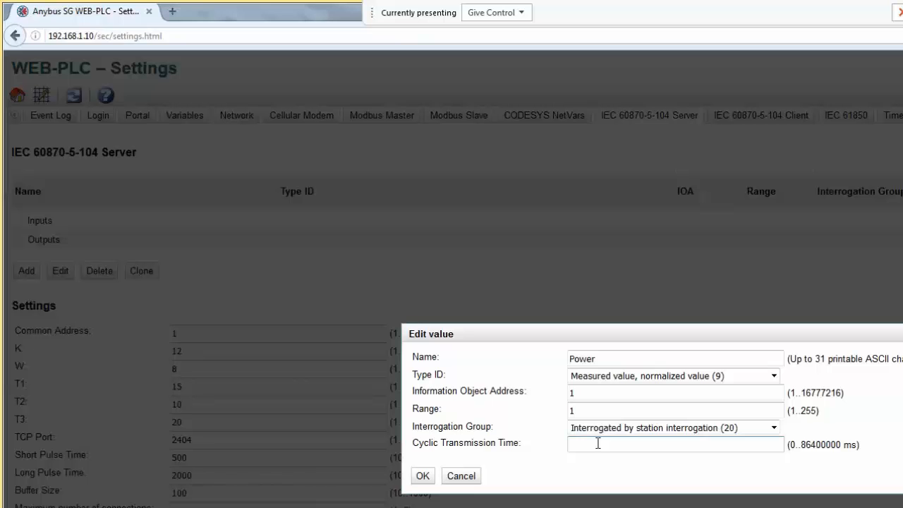
{"action": "type", "text": "1000"}
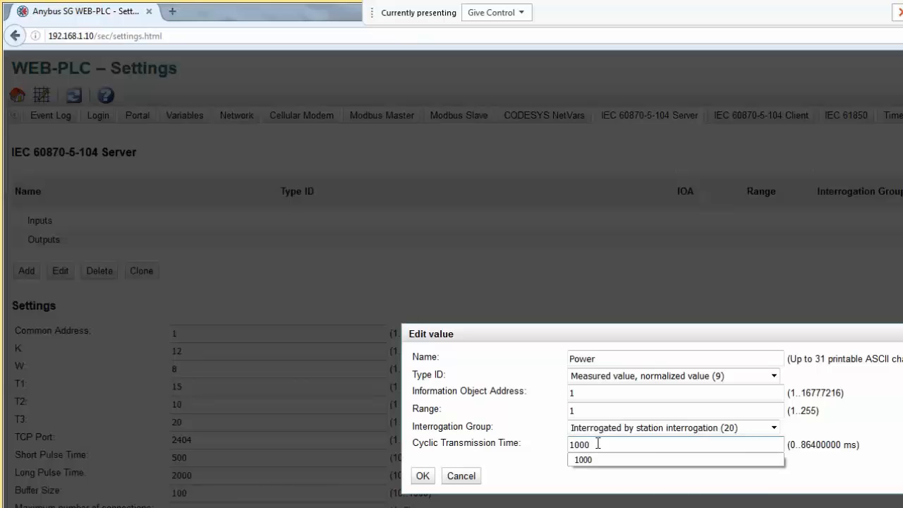
{"action": "left_click", "coordinate": [423, 475]}
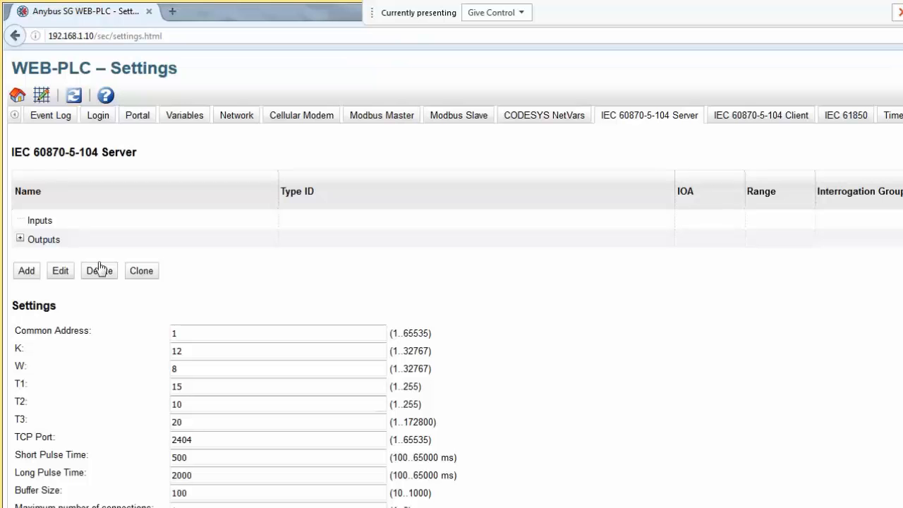
- Check the Power entry under Outputs, save the 104 server settings, and reboot the device
{"action": "left_click", "coordinate": [22, 241]}
{"action": "left_click", "coordinate": [20, 239]}
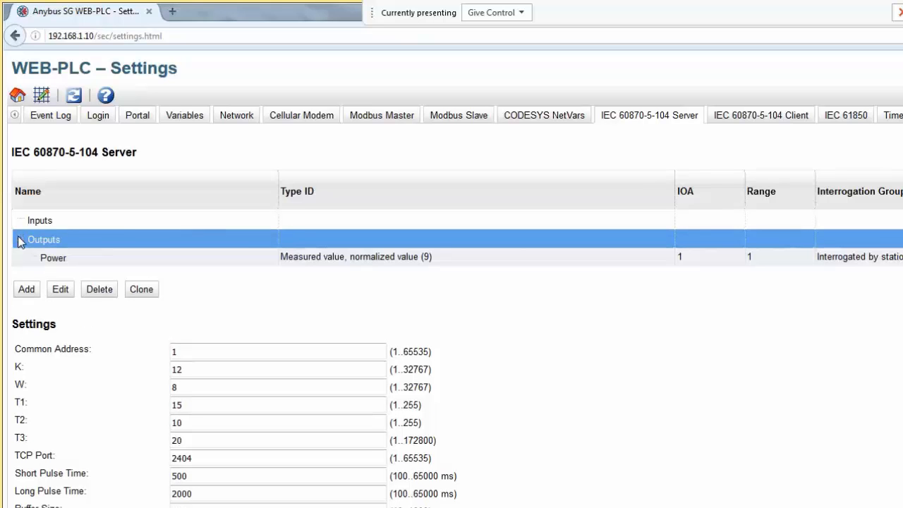
{"action": "left_click", "coordinate": [54, 259]}
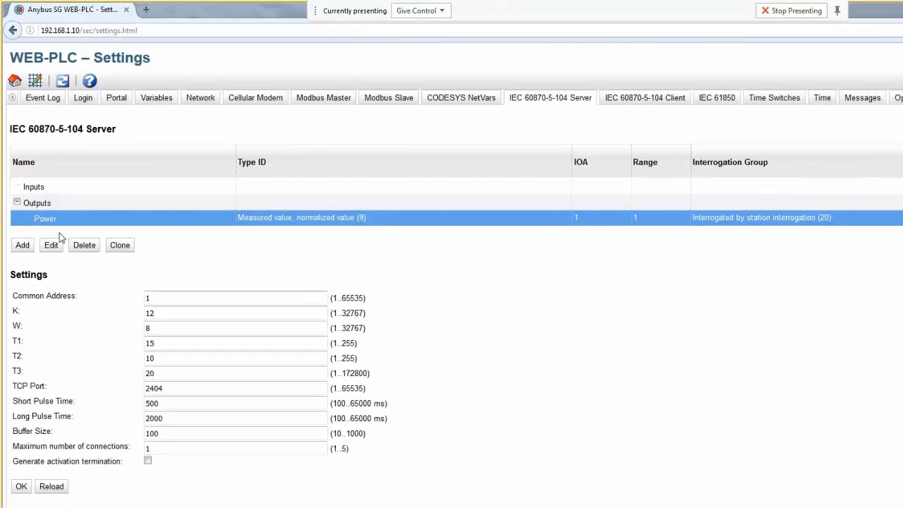
{"action": "left_click", "coordinate": [21, 486]}
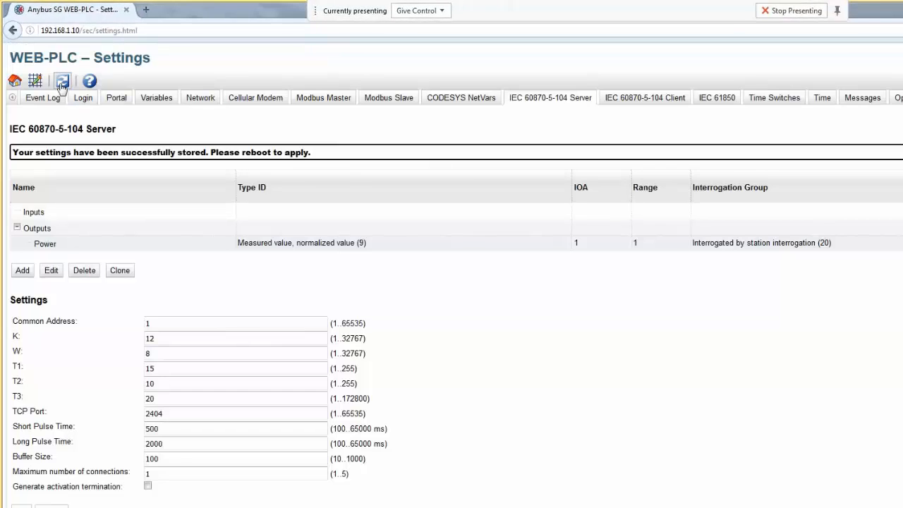
{"action": "left_click", "coordinate": [62, 82]}
{"action": "left_click", "coordinate": [556, 283]}
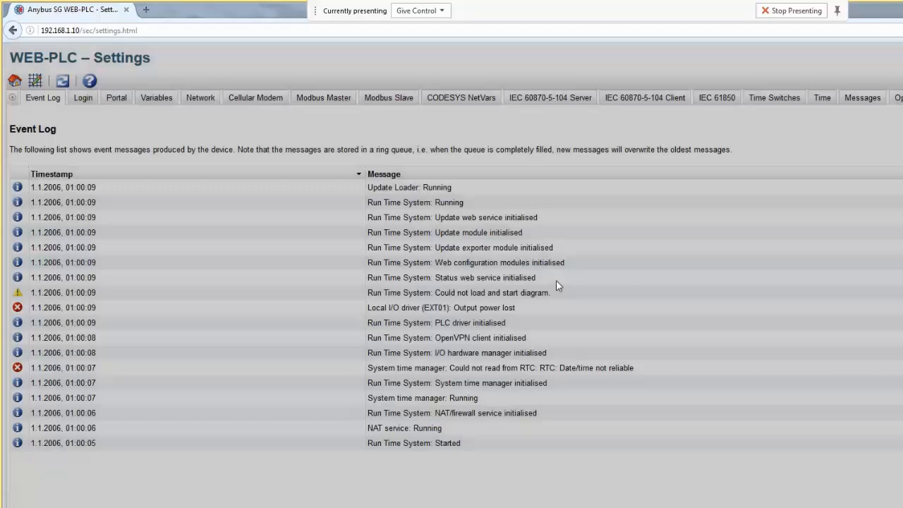
- Review the startup messages in the Event Log after the reboot, then go to the diagram Editor
{"action": "left_click", "coordinate": [556, 280]}
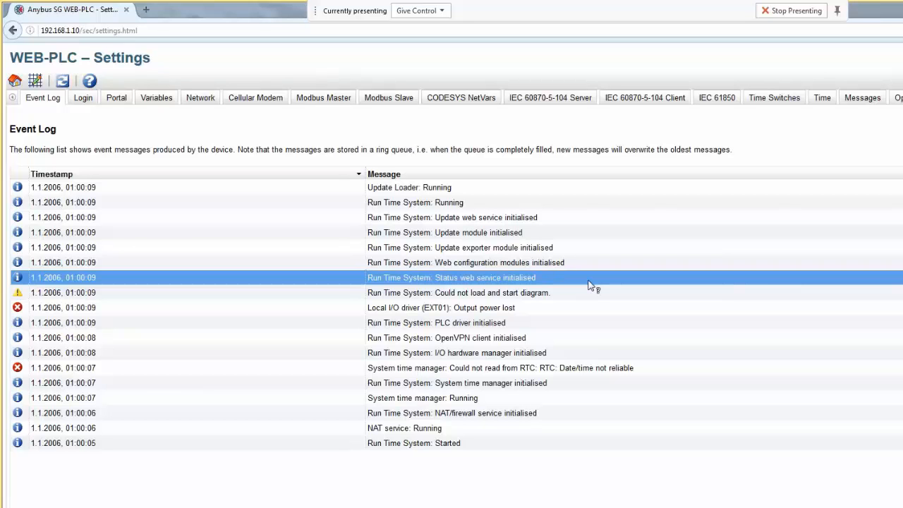
{"action": "left_click", "coordinate": [578, 268]}
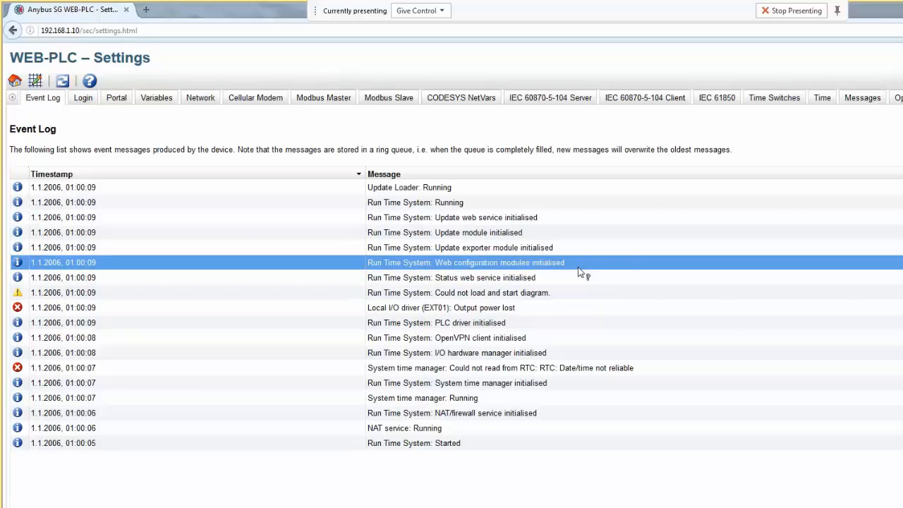
{"action": "left_click", "coordinate": [35, 81]}
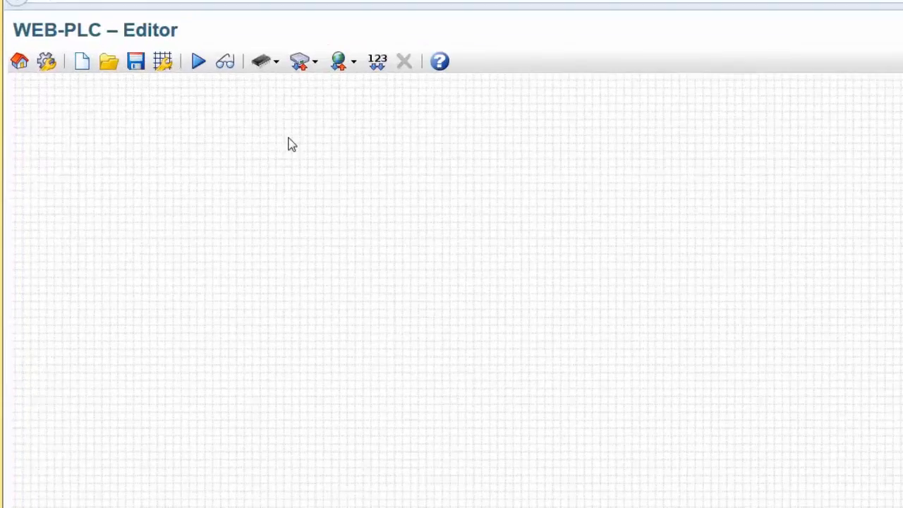
- Place the Modbus Master IO_Extender AI1 input block at mid-canvas
{"action": "left_click", "coordinate": [341, 62]}
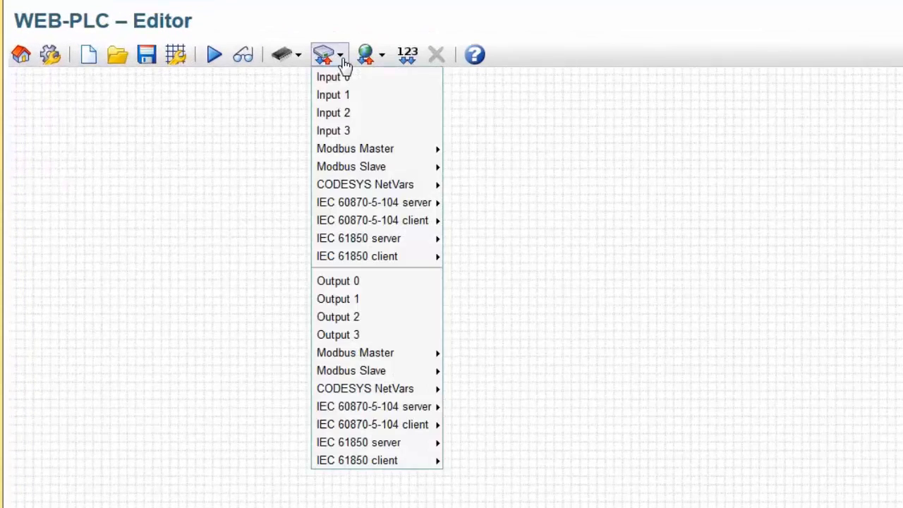
{"action": "mouse_move", "coordinate": [352, 151]}
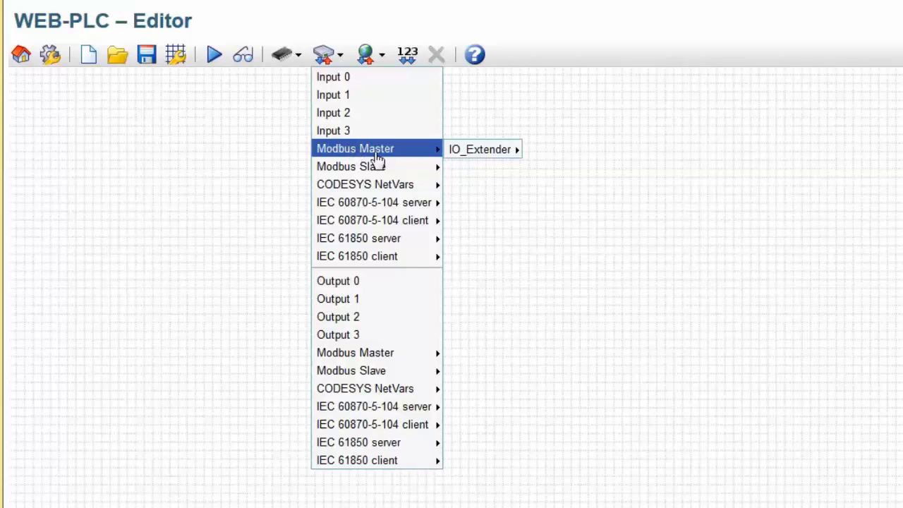
{"action": "mouse_move", "coordinate": [462, 157]}
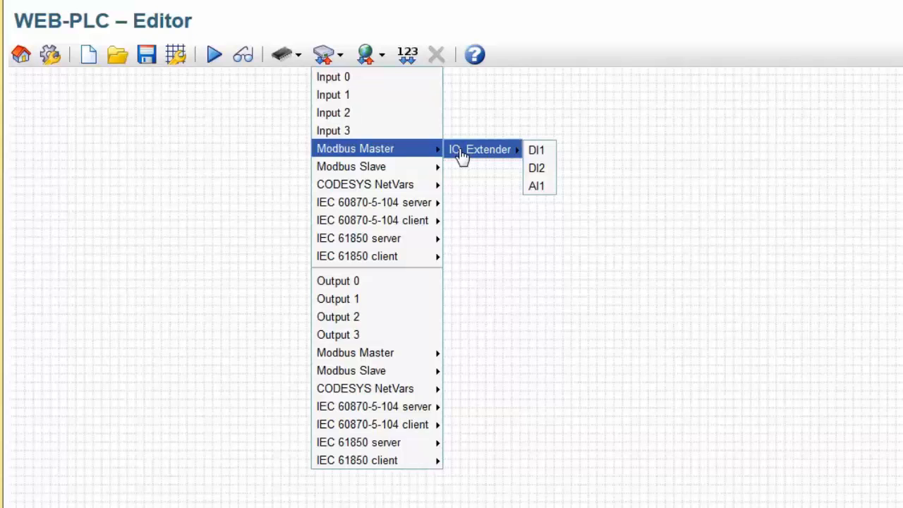
{"action": "left_click", "coordinate": [538, 189]}
{"action": "left_click_drag", "start_coordinate": [115, 132], "coordinate": [385, 283]}
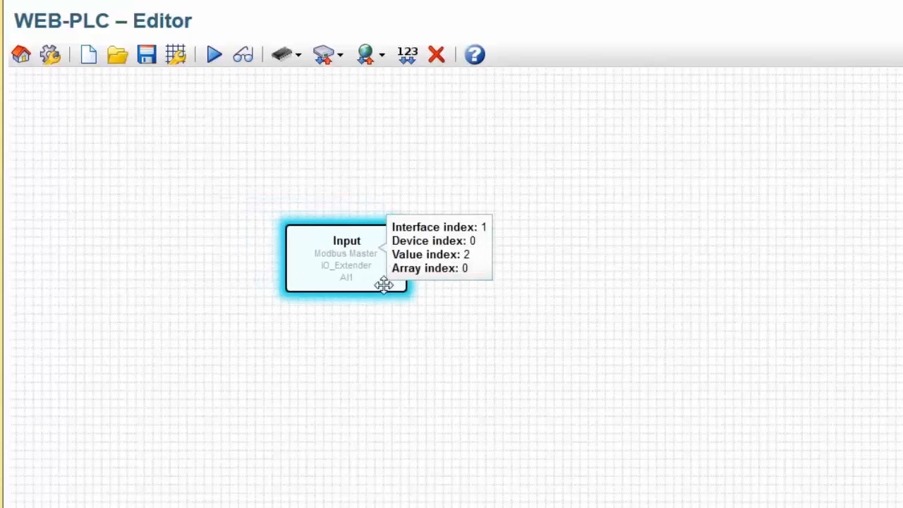
- Add IO_Extender DI1 and DI2 input blocks, stacked below AI1
{"action": "left_click", "coordinate": [341, 61]}
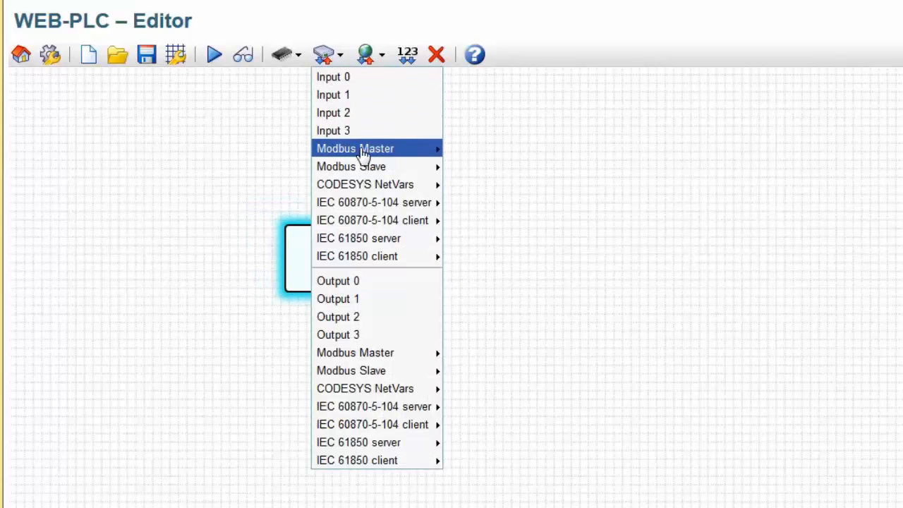
{"action": "mouse_move", "coordinate": [437, 148]}
{"action": "mouse_move", "coordinate": [471, 152]}
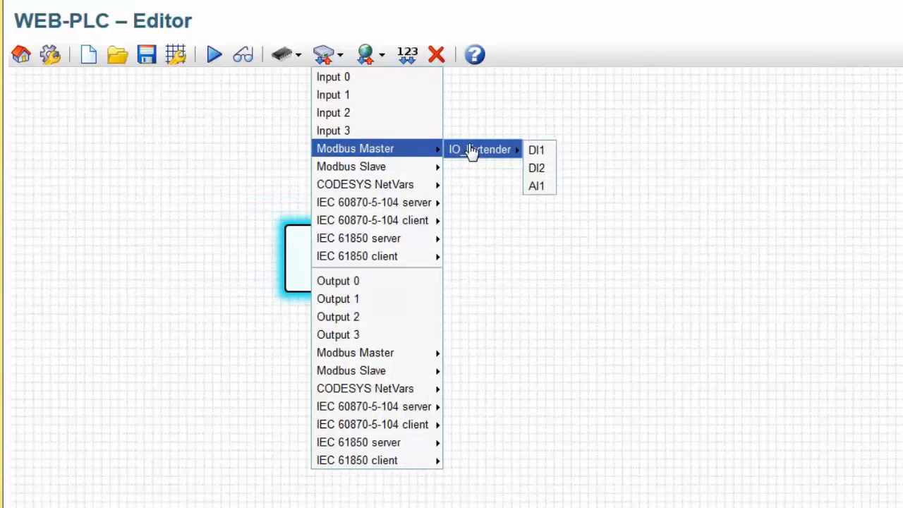
{"action": "left_click", "coordinate": [536, 150]}
{"action": "left_click_drag", "start_coordinate": [75, 131], "coordinate": [353, 371]}
{"action": "left_click", "coordinate": [330, 55]}
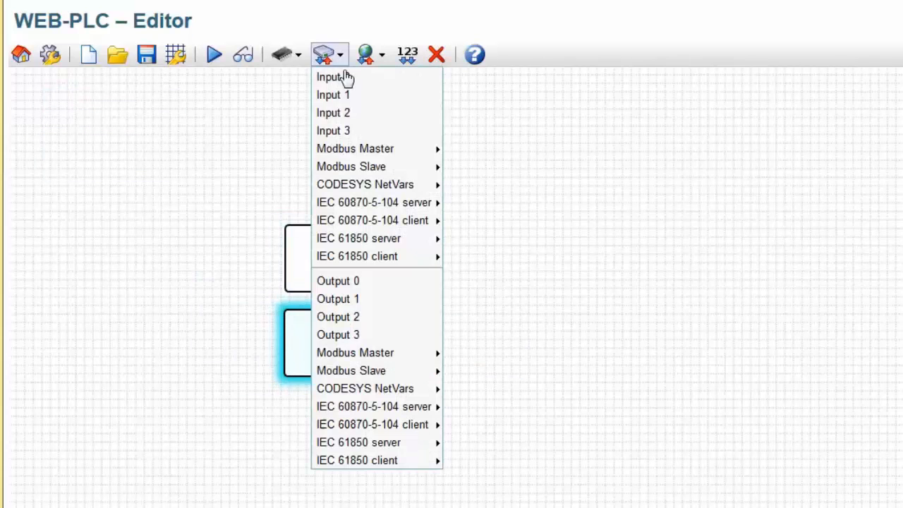
{"action": "mouse_move", "coordinate": [423, 149]}
{"action": "mouse_move", "coordinate": [486, 149]}
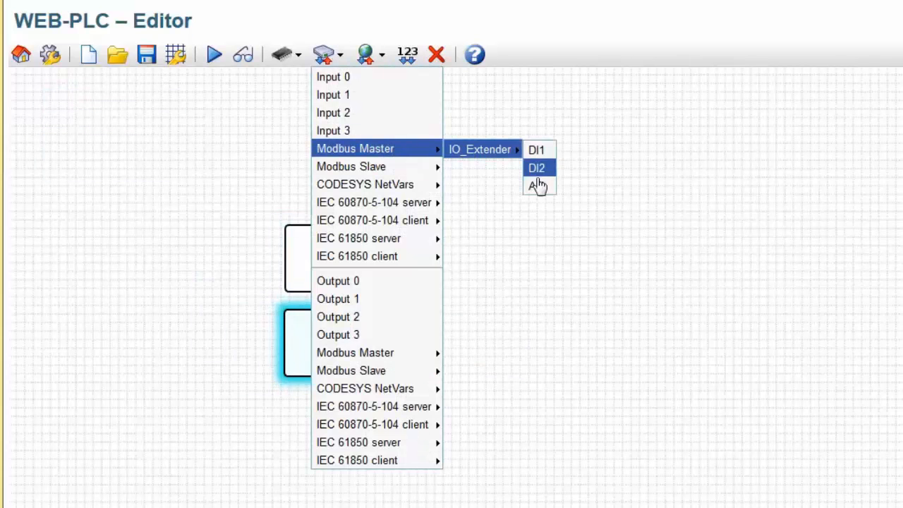
{"action": "left_click", "coordinate": [536, 168]}
{"action": "left_click_drag", "start_coordinate": [138, 127], "coordinate": [381, 449]}
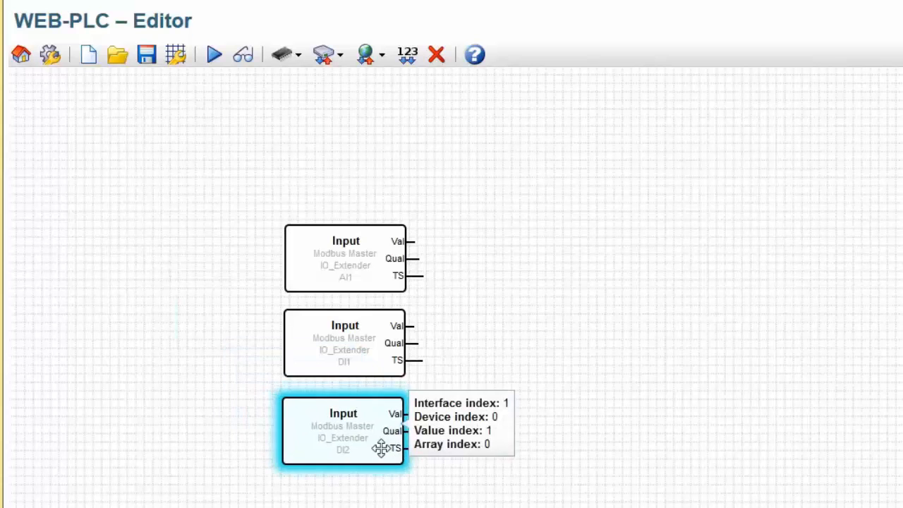
- Add IO_Extender DO1 and DO2 output blocks beside the DI1 and DI2 inputs
{"action": "left_click", "coordinate": [328, 55]}
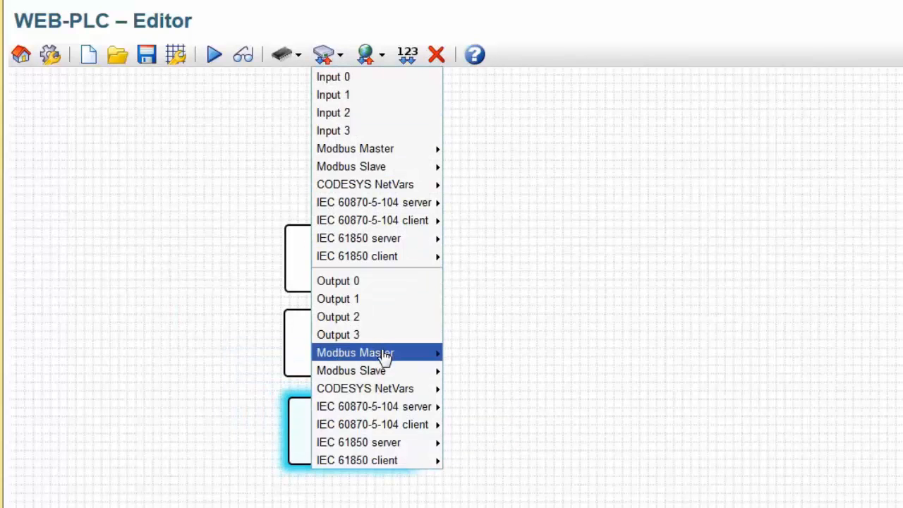
{"action": "mouse_move", "coordinate": [385, 356]}
{"action": "mouse_move", "coordinate": [463, 354]}
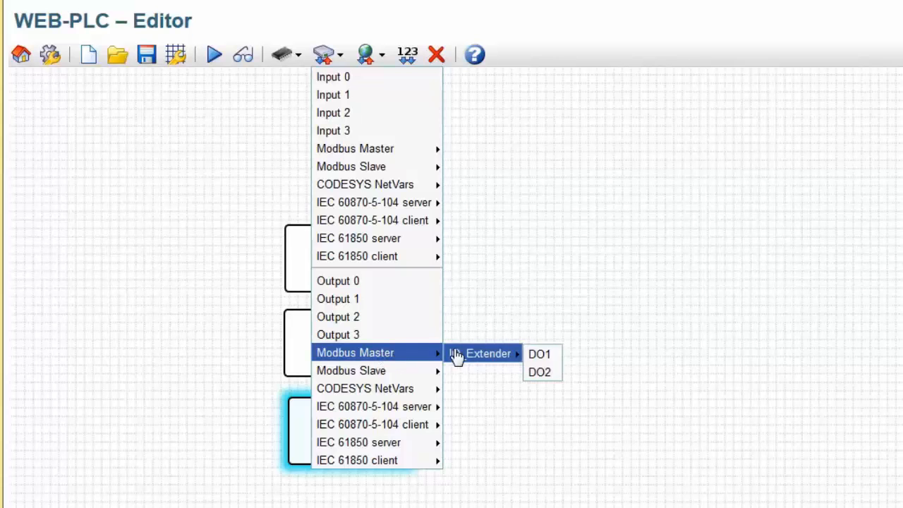
{"action": "left_click", "coordinate": [540, 355]}
{"action": "left_click", "coordinate": [583, 366]}
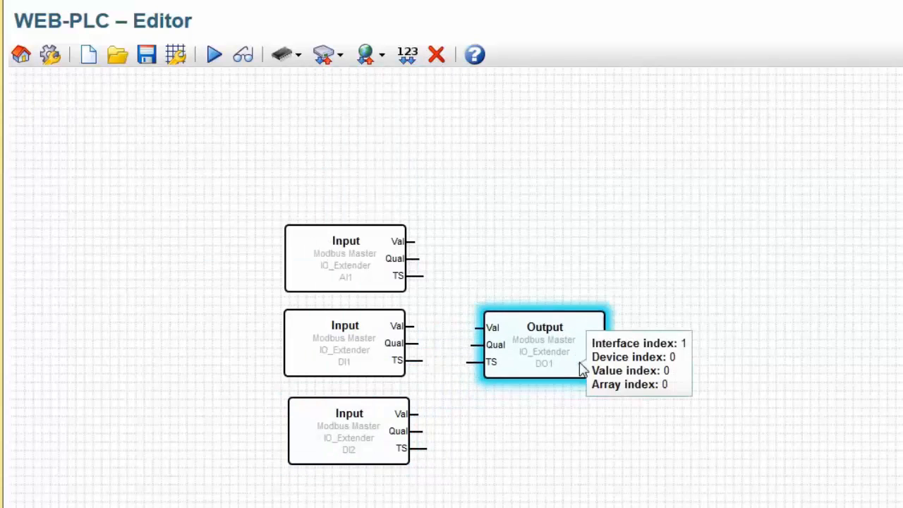
{"action": "left_click", "coordinate": [320, 58]}
{"action": "mouse_move", "coordinate": [385, 352]}
{"action": "mouse_move", "coordinate": [480, 353]}
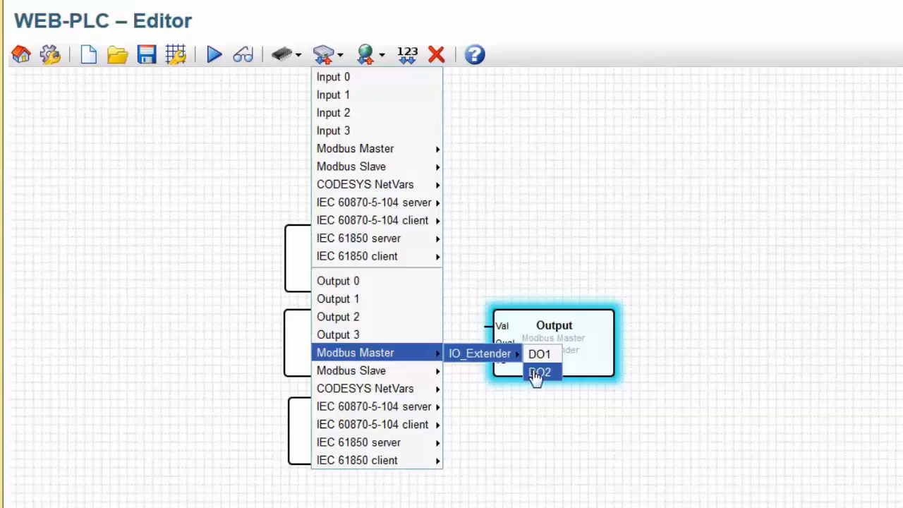
{"action": "left_click", "coordinate": [537, 373]}
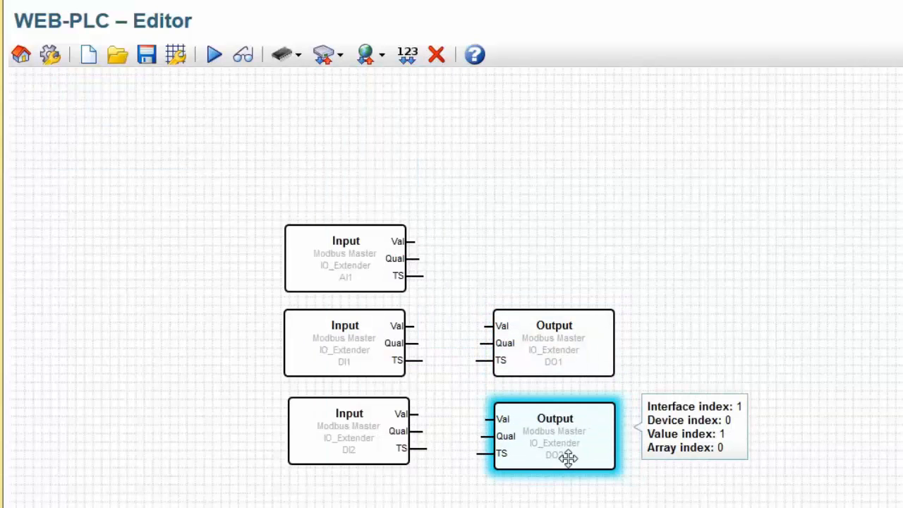
- Add the IEC 60870-5-104 server Power output block beside the AI1 input
{"action": "left_click", "coordinate": [325, 55]}
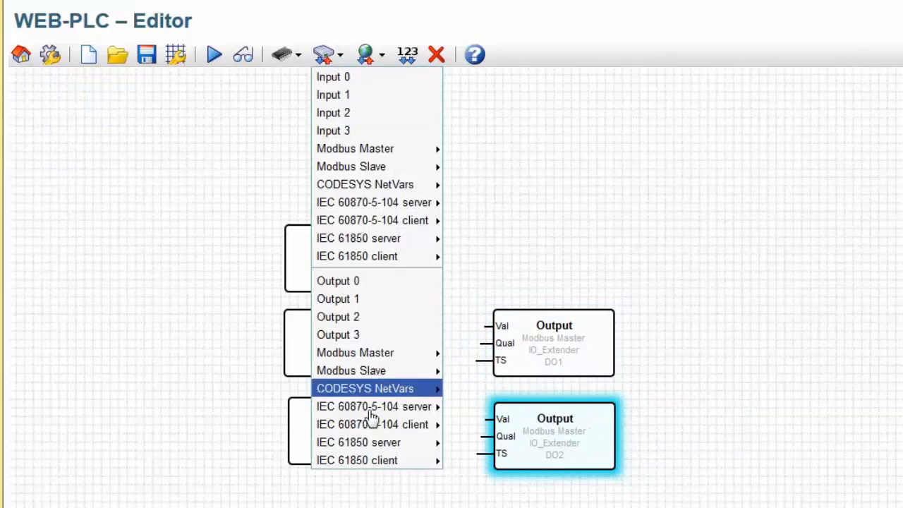
{"action": "mouse_move", "coordinate": [384, 414]}
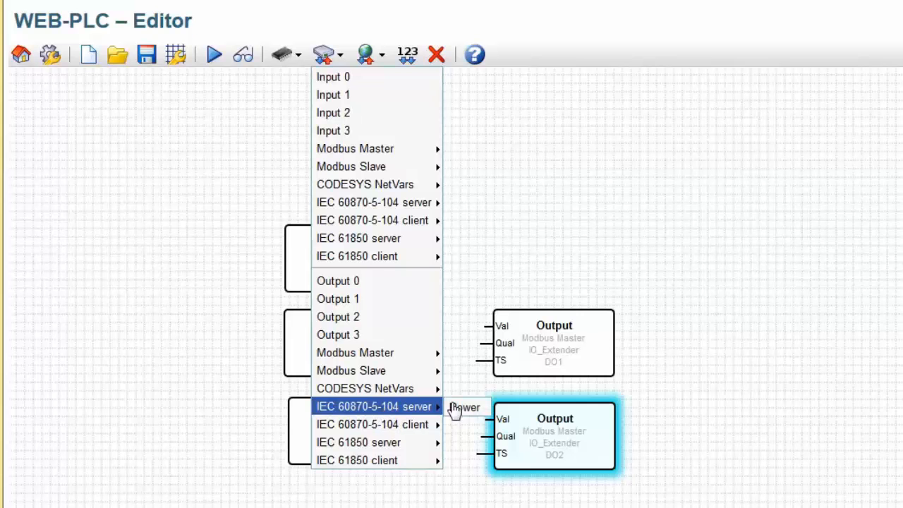
{"action": "left_click", "coordinate": [464, 408]}
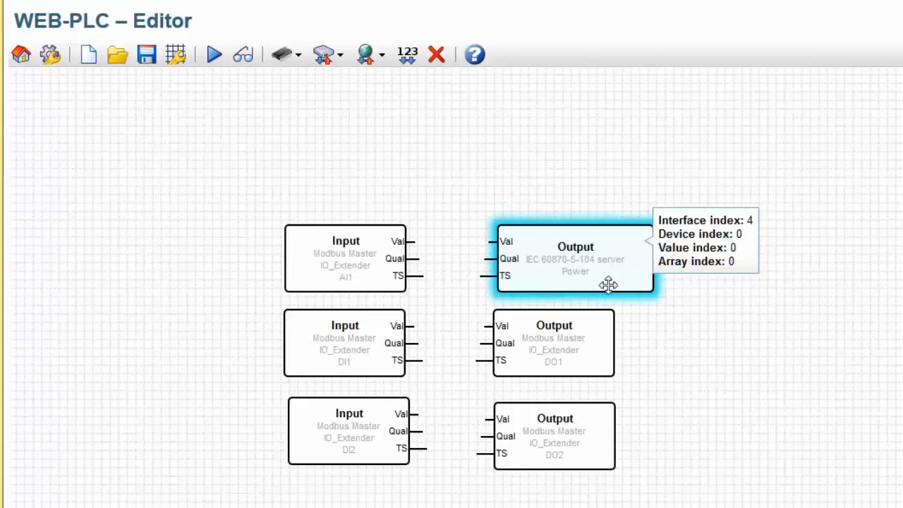
{"action": "left_click", "coordinate": [606, 282]}
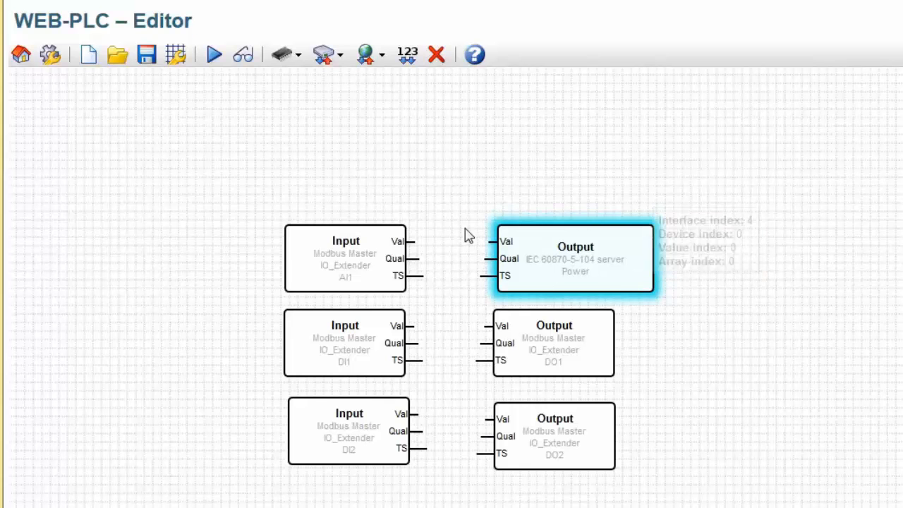
- Connect Val ports: AI1 to Power, DI1 to DO1, and DI2 to DO2
{"action": "left_click_drag", "start_coordinate": [417, 241], "coordinate": [460, 249]}
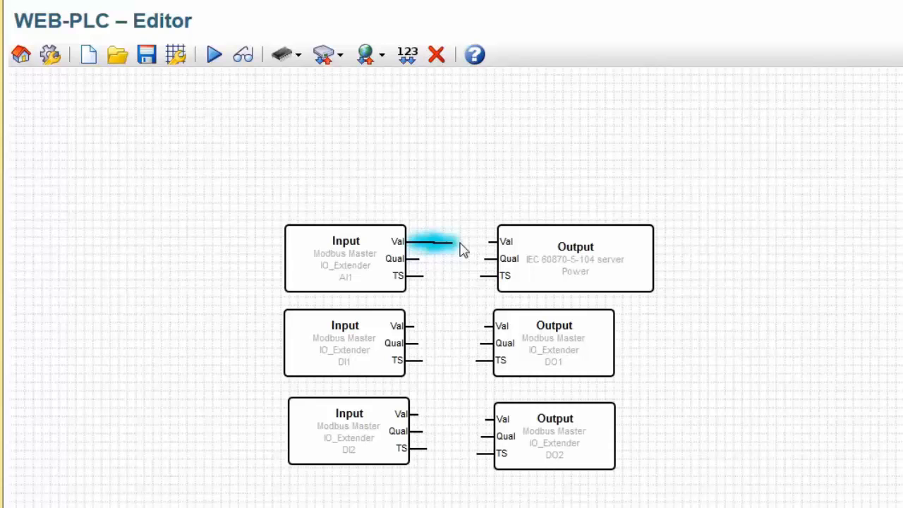
{"action": "left_click_drag", "start_coordinate": [459, 250], "coordinate": [497, 243]}
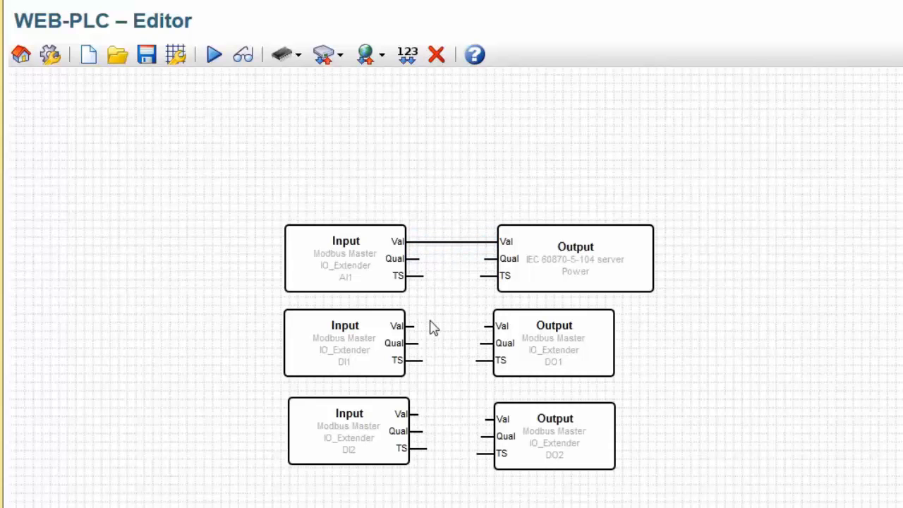
{"action": "left_click_drag", "start_coordinate": [410, 326], "coordinate": [494, 325]}
{"action": "left_click_drag", "start_coordinate": [418, 414], "coordinate": [494, 419]}
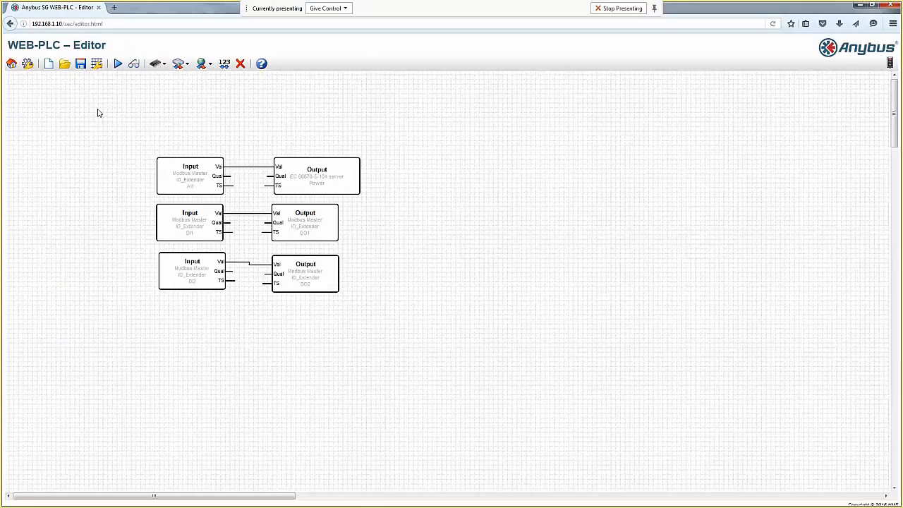
- Save the diagram to the PLC, run it in Live View (AI1 about 1618), then minimise the browser
{"action": "left_click", "coordinate": [80, 64]}
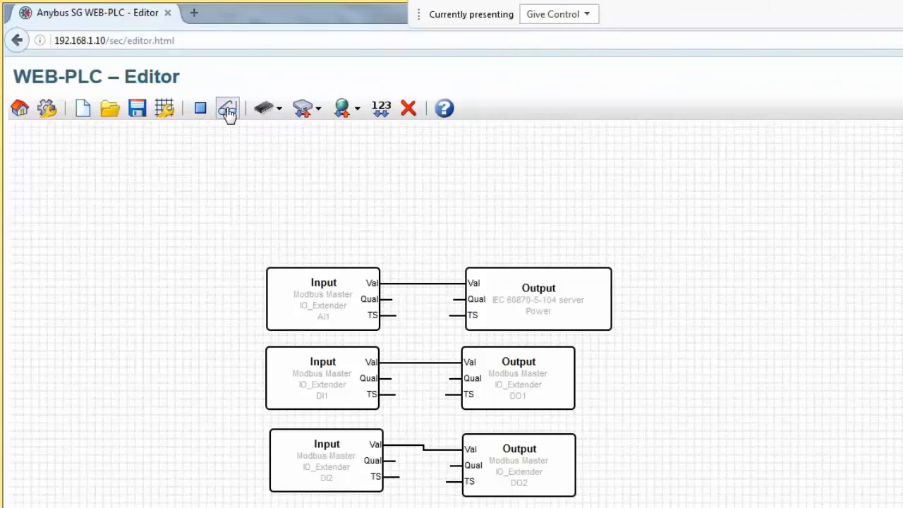
{"action": "left_click", "coordinate": [227, 110]}
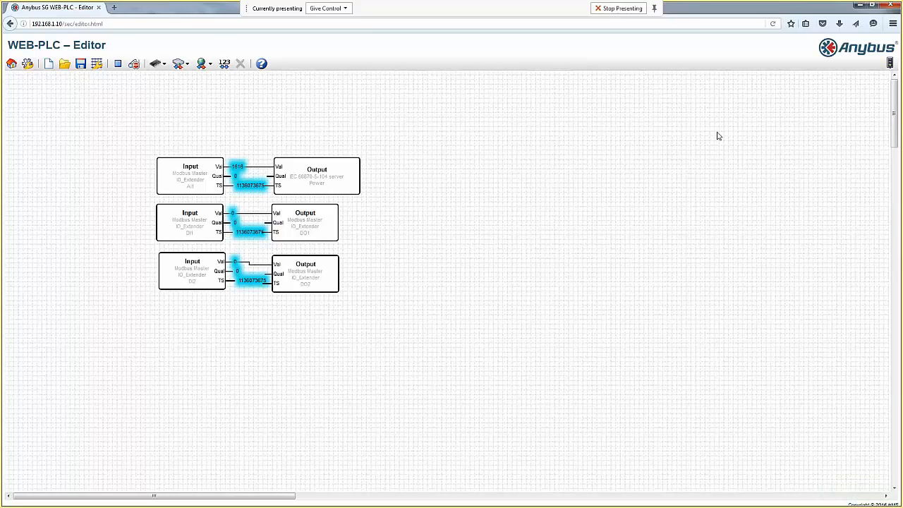
{"action": "left_click", "coordinate": [858, 5]}
- Close the leftover tool window, launch QTester104, and cancel its automatic connection attempt
{"action": "left_click", "coordinate": [557, 122]}
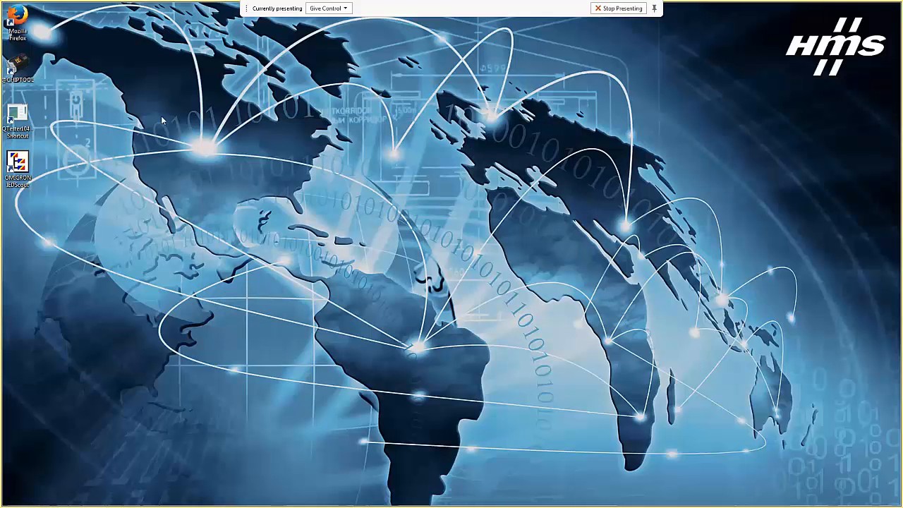
{"action": "double_click", "coordinate": [17, 118]}
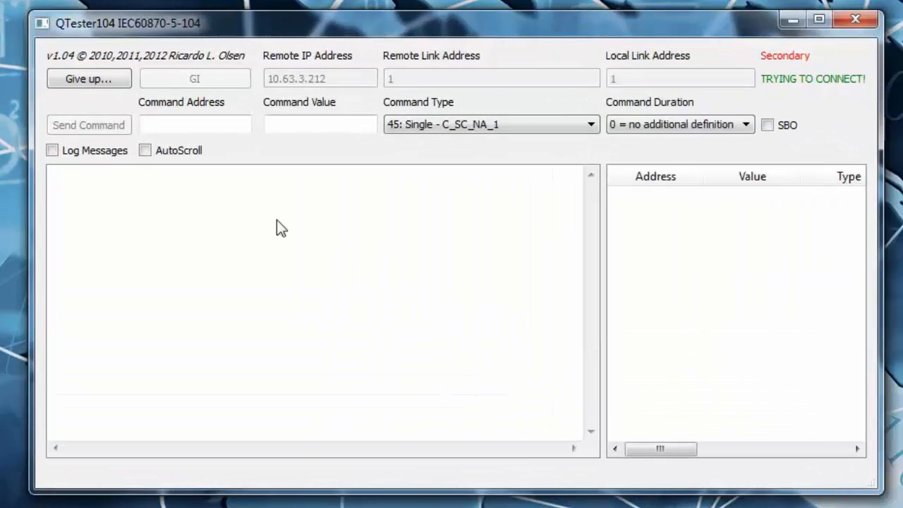
{"action": "left_click", "coordinate": [77, 80]}
- Change the Remote IP Address to 192.168.1.10
{"action": "left_click", "coordinate": [275, 78]}
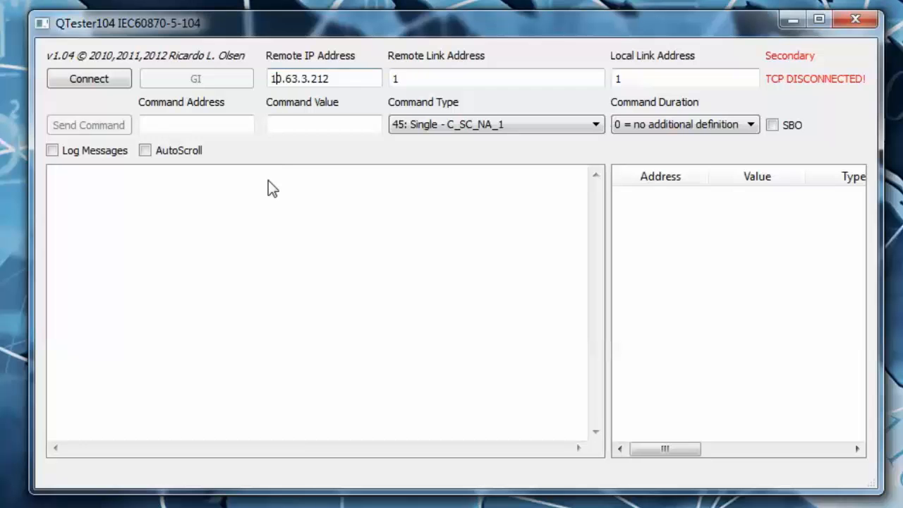
{"action": "key", "text": "Right"}
{"action": "key", "text": "BackSpace"}
{"action": "type", "text": "92"}
{"action": "key", "text": "Right"}
{"action": "key", "text": "Right"}
{"action": "key", "text": "Right"}
{"action": "key", "text": "BackSpace"}
{"action": "key", "text": "Left"}
{"action": "type", "text": "1"}
{"action": "key", "text": "Right"}
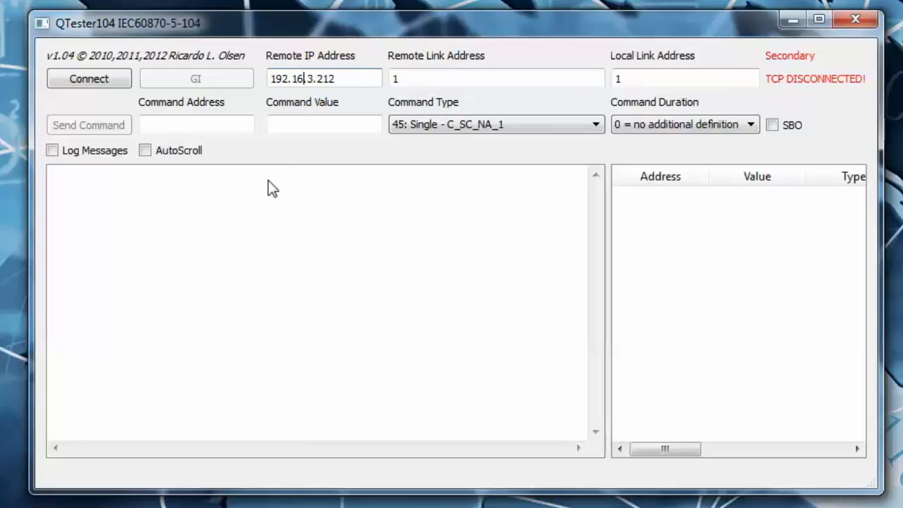
{"action": "type", "text": "8.1"}
{"action": "key", "text": "Delete"}
{"action": "key", "text": "Delete"}
{"action": "key", "text": "Delete"}
{"action": "key", "text": "Delete"}
{"action": "type", "text": "10"}
- Enable Log Messages and AutoScroll, connect to the PLC, and widen the window to see values
{"action": "left_click", "coordinate": [106, 151]}
{"action": "left_click", "coordinate": [146, 150]}
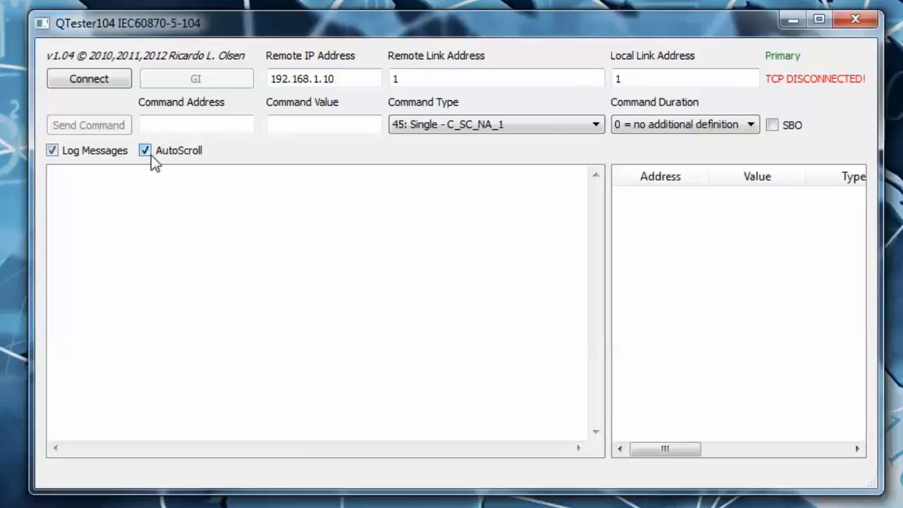
{"action": "left_click", "coordinate": [83, 77]}
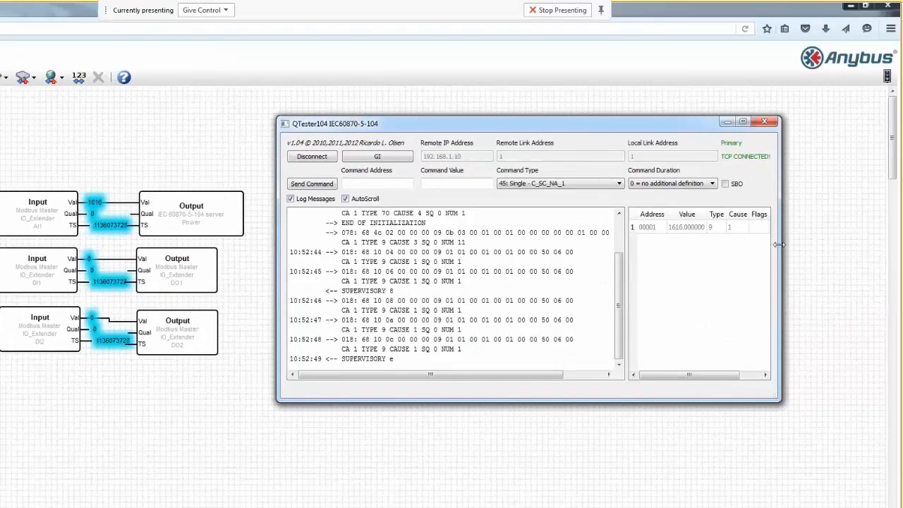
{"action": "left_click_drag", "start_coordinate": [778, 244], "coordinate": [867, 246]}
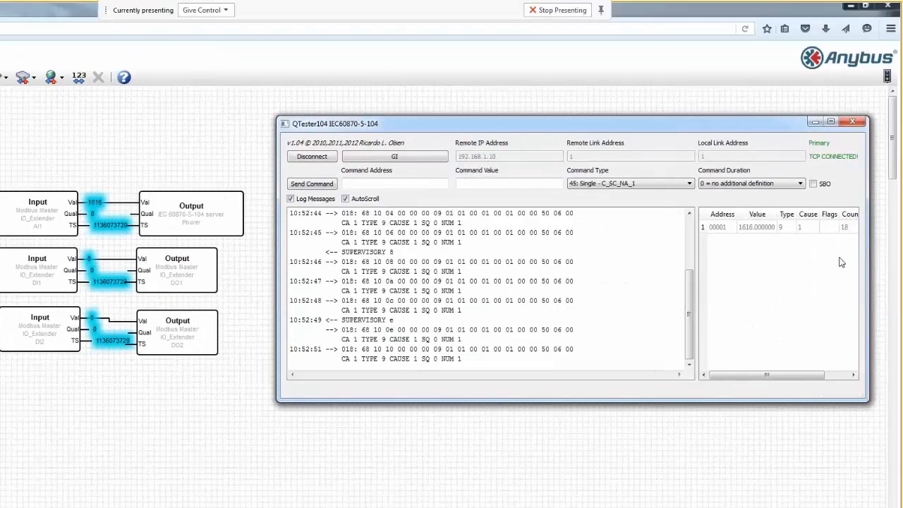